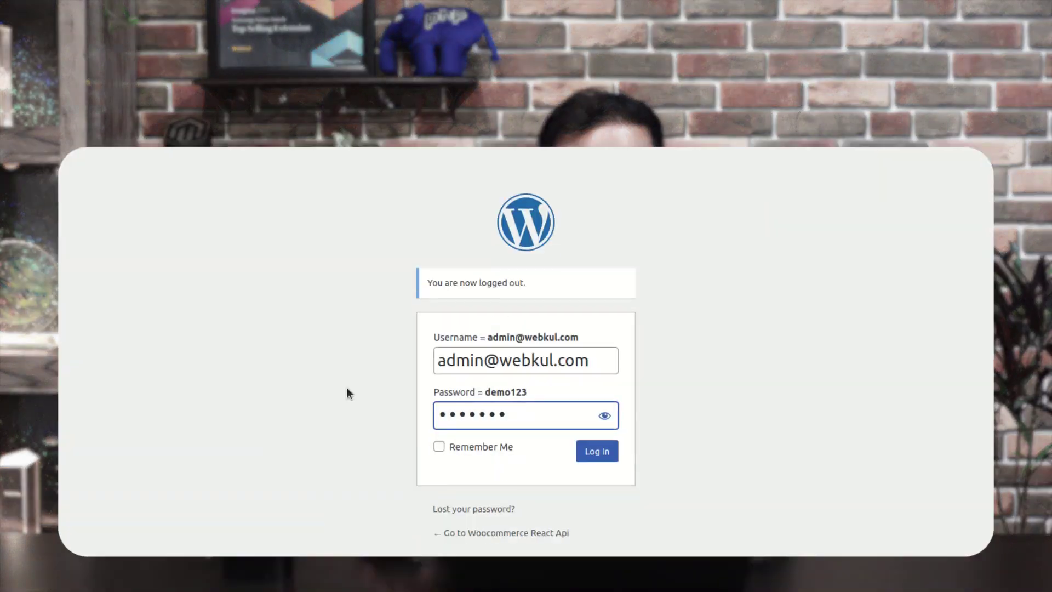
Log in as the administrator and bring up the Mobikul submenu from the Dashboard.
click(600, 397)
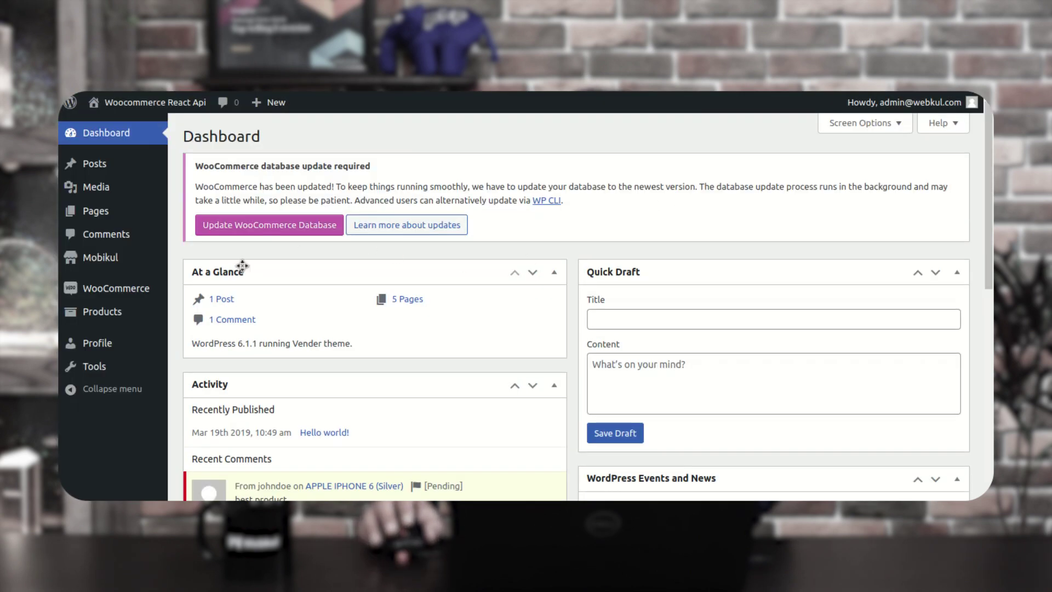
mouse_move(104, 260)
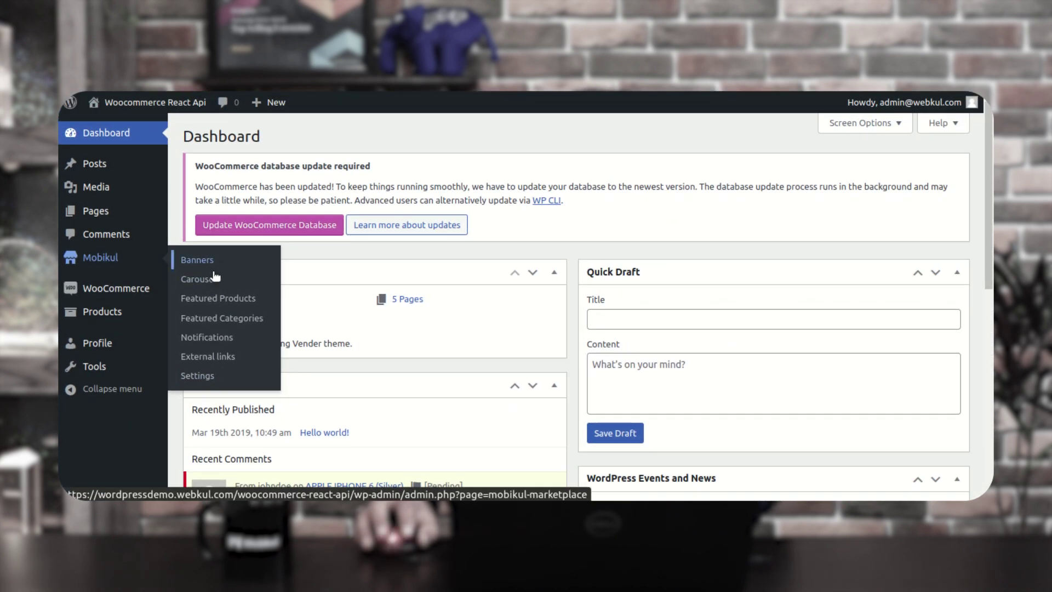
Review the Mobikul Google Authorization Key, User ID and Password settings, then view the banners list.
click(210, 382)
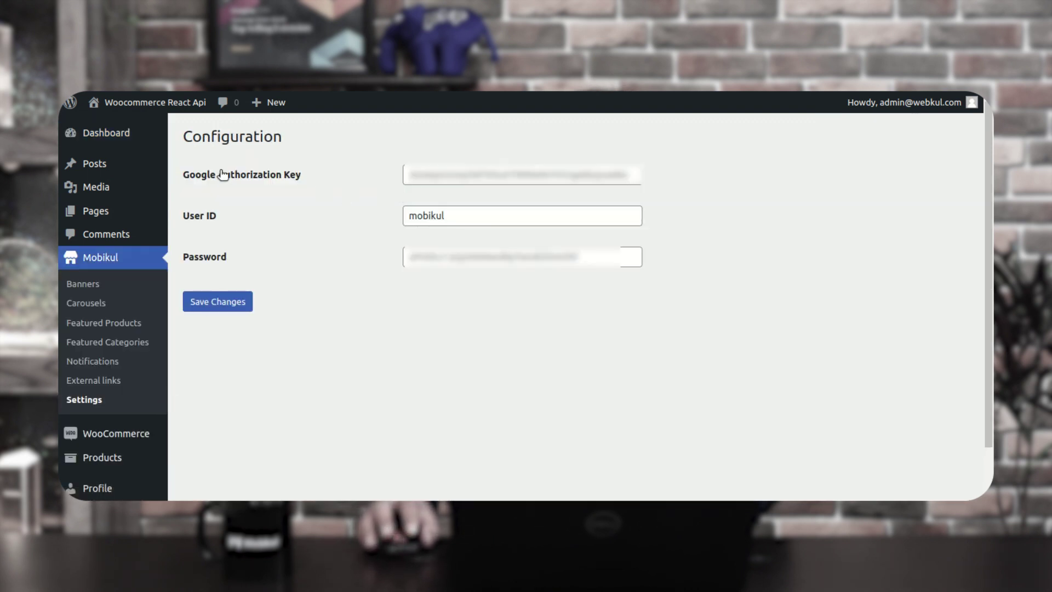
drag(205, 175, 281, 198)
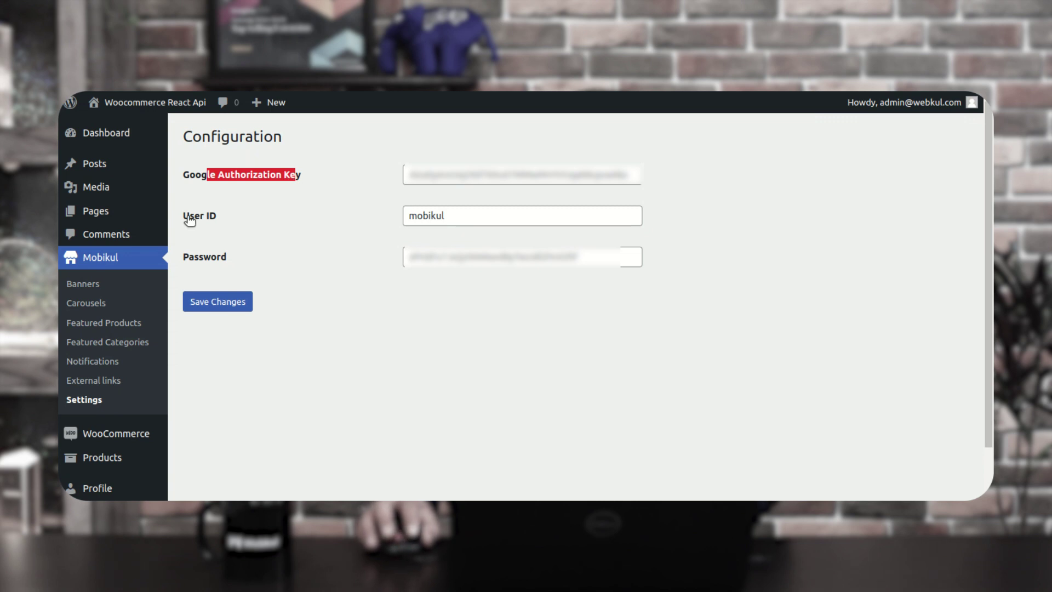
drag(189, 216, 217, 220)
drag(189, 261, 227, 258)
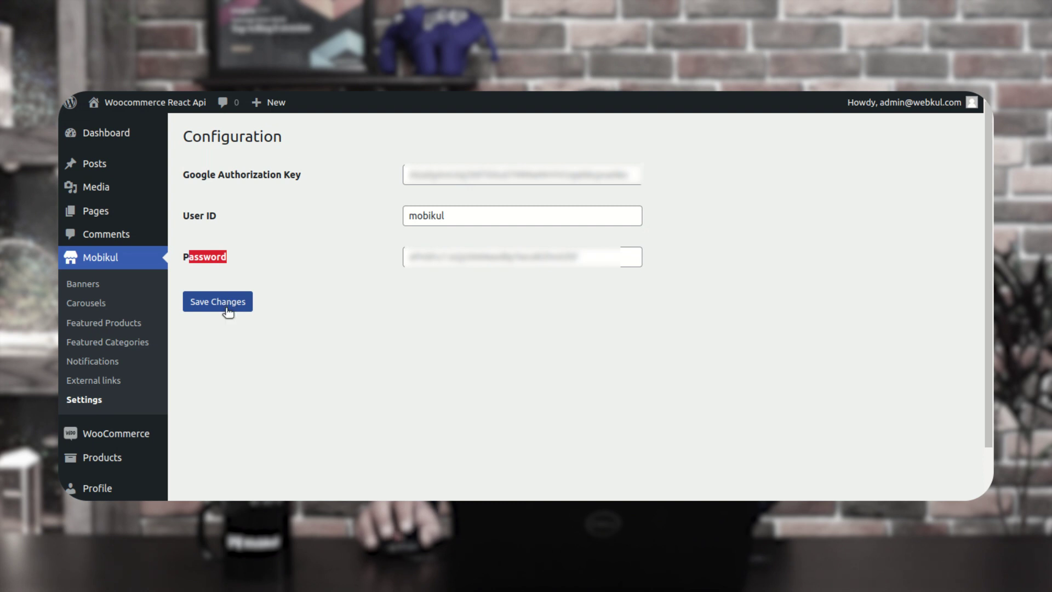
click(110, 286)
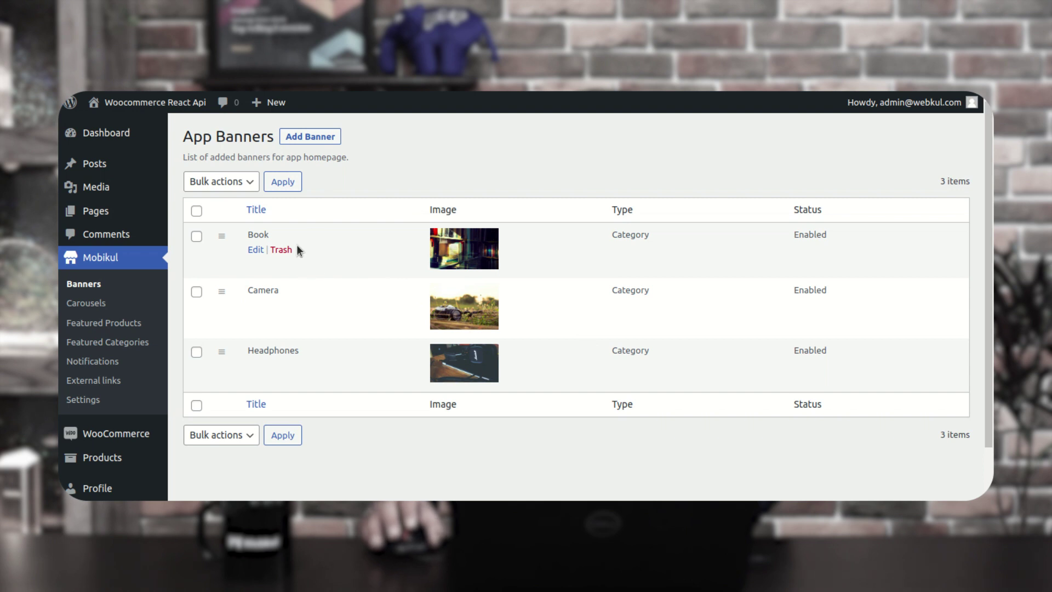
click(306, 139)
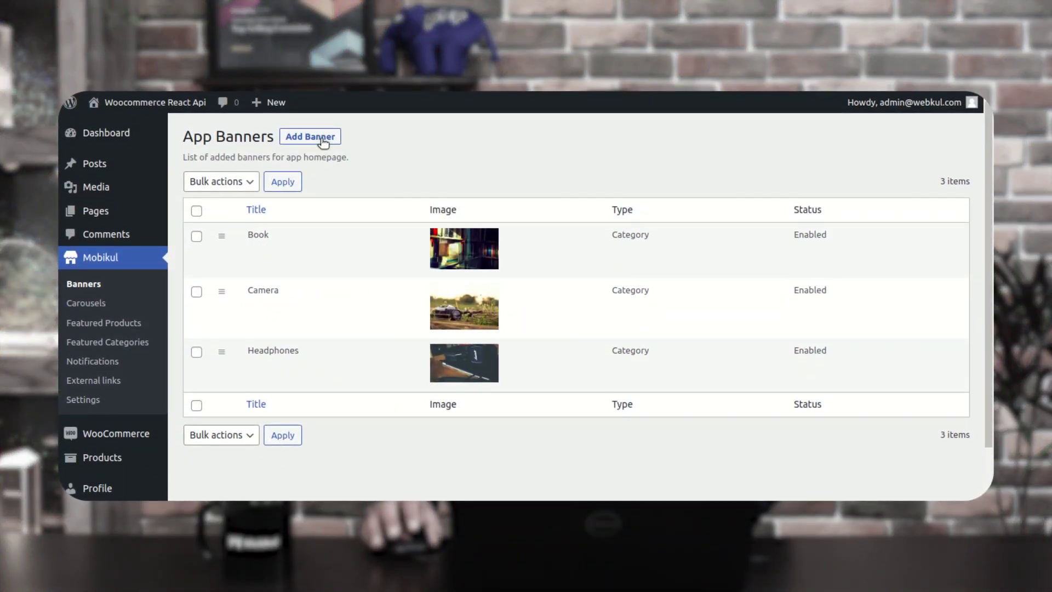
Start a new app banner, first linking it to the product Samsung Galaxy S5 - Black.
click(314, 139)
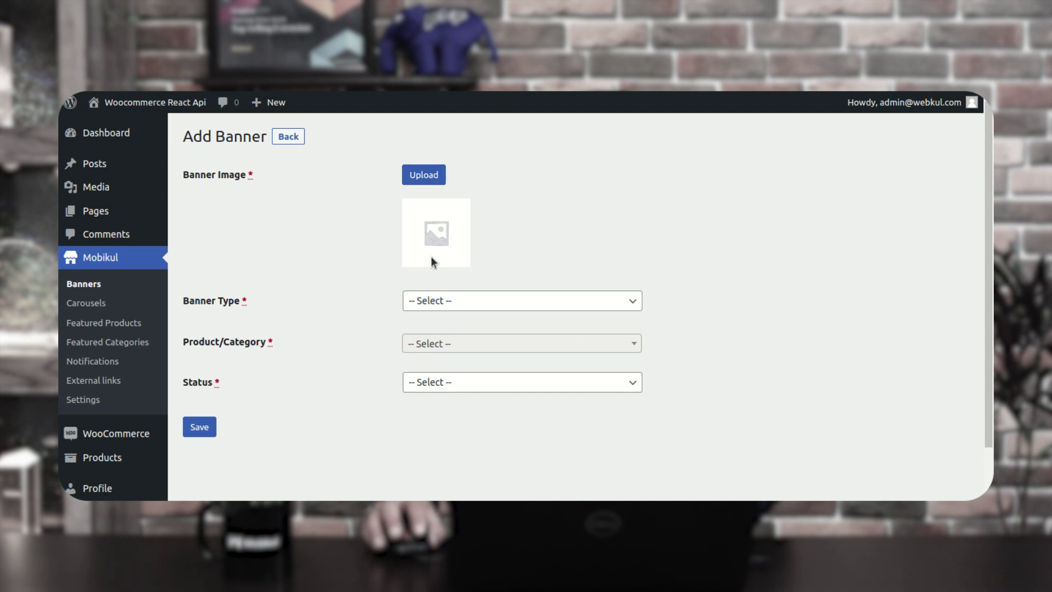
click(439, 300)
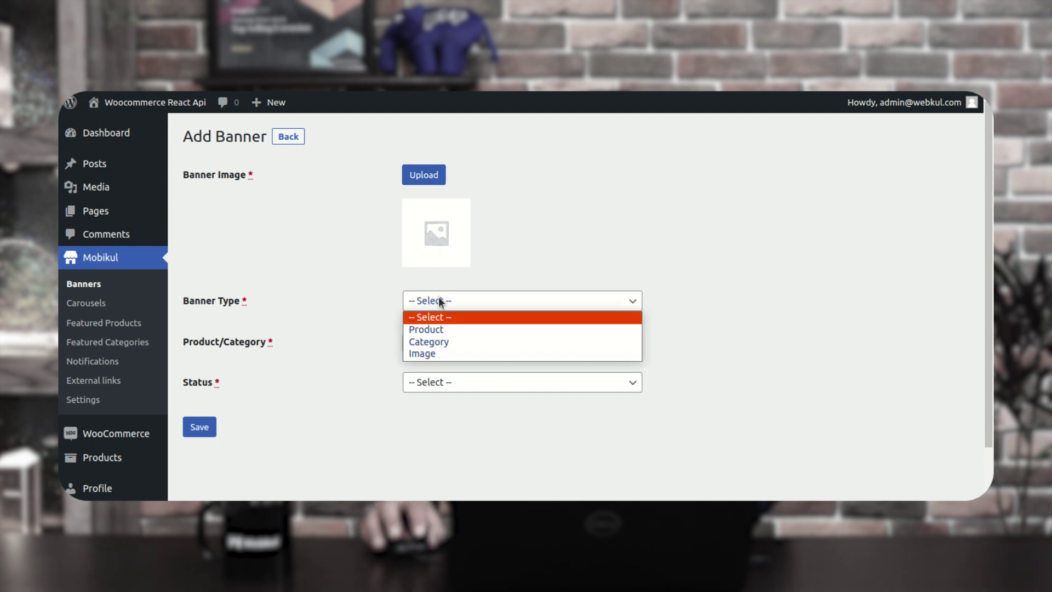
click(449, 330)
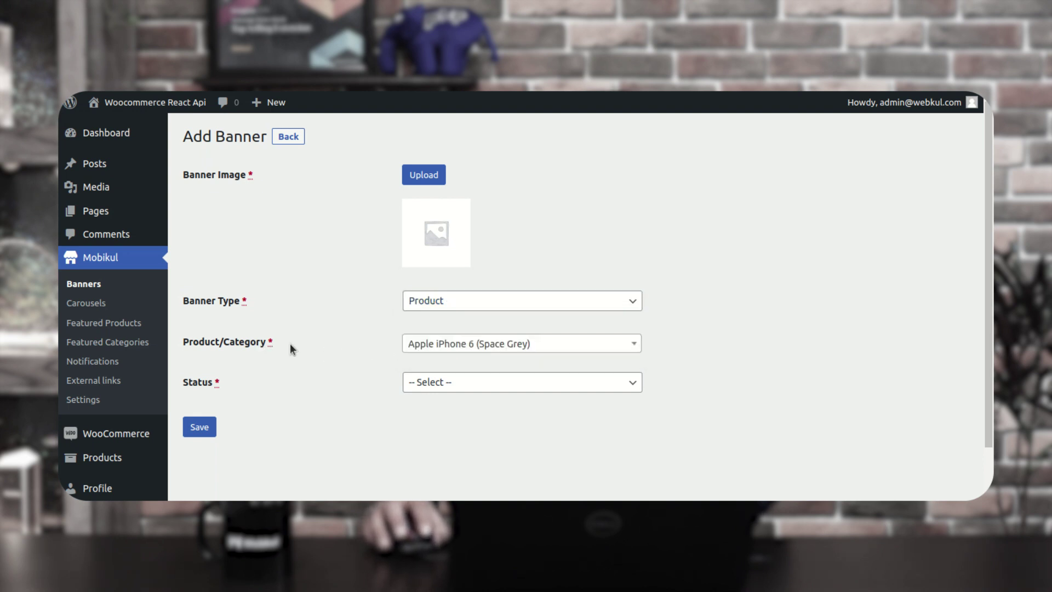
click(485, 349)
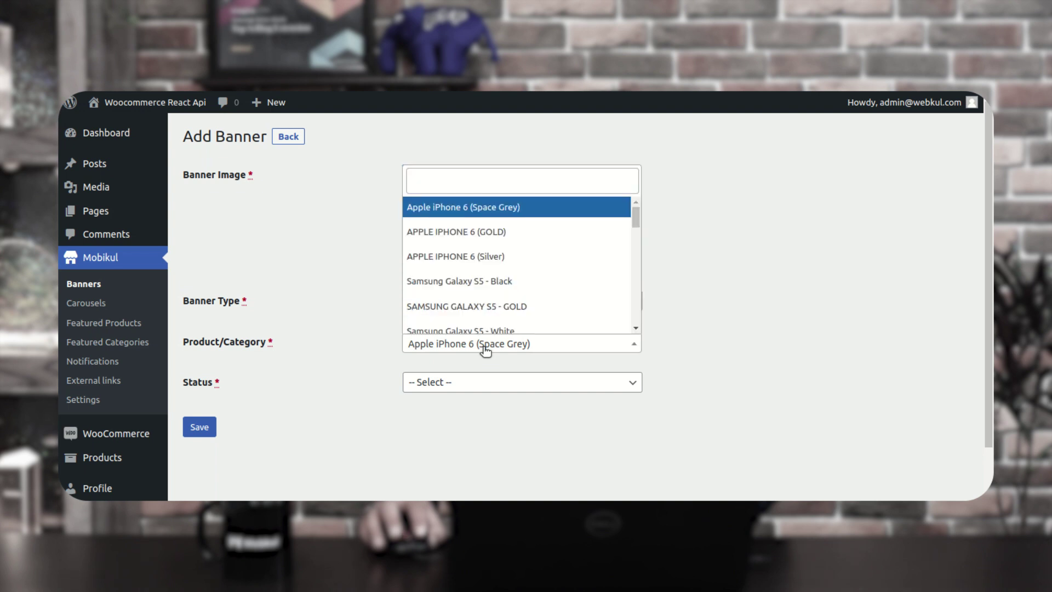
click(482, 280)
Switch the banner to type Category pointing at Book, with status Enabled.
click(462, 300)
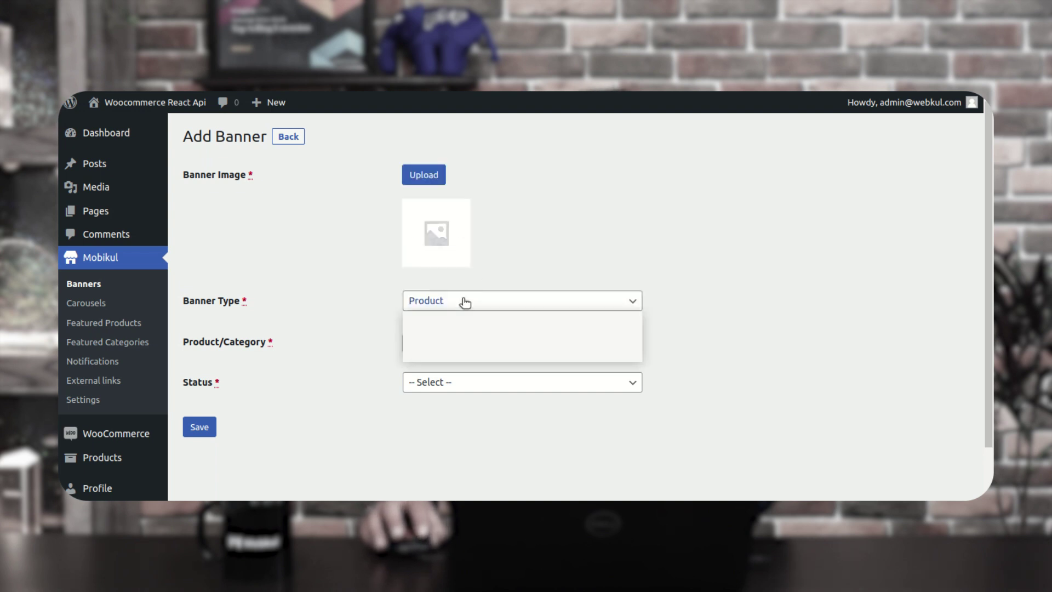
click(452, 345)
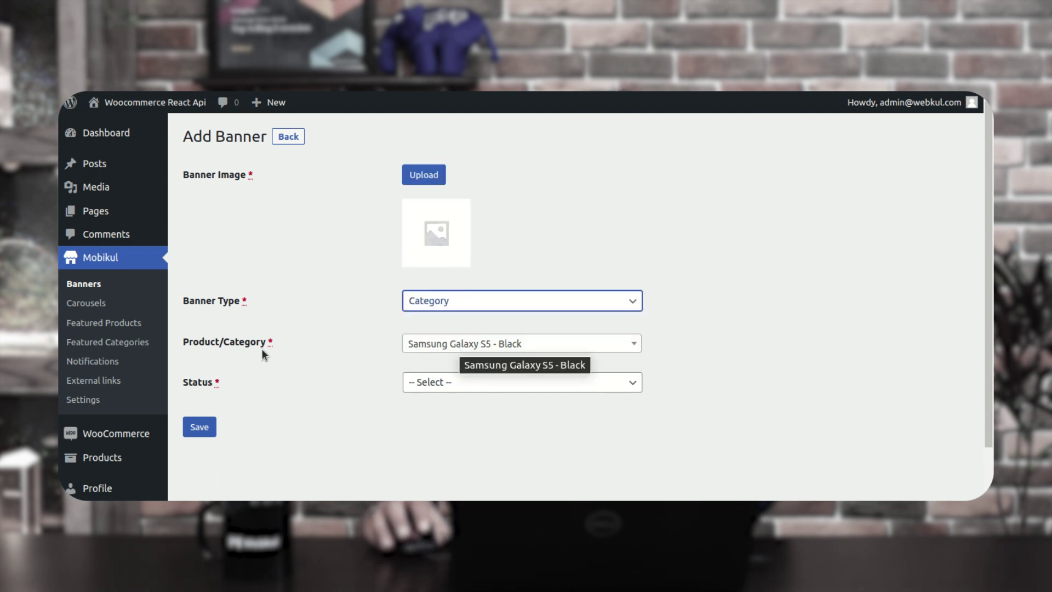
click(489, 345)
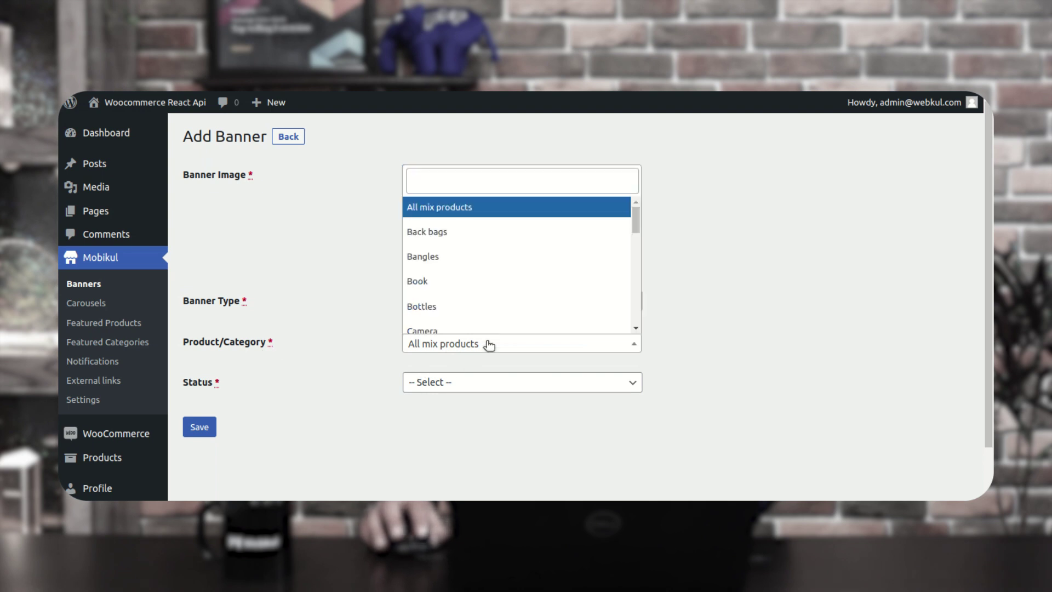
click(484, 284)
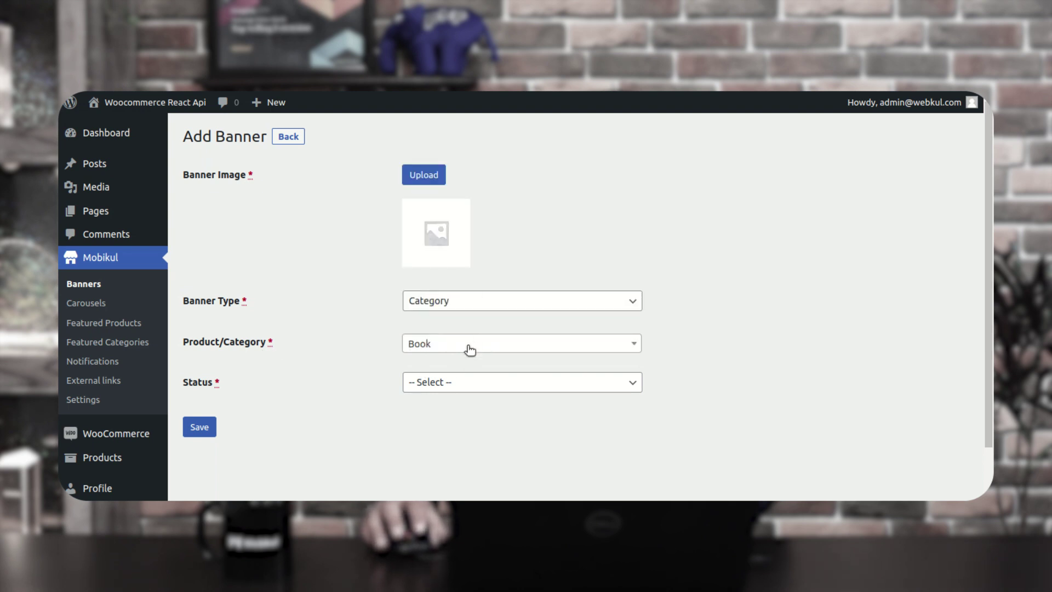
click(483, 391)
click(475, 413)
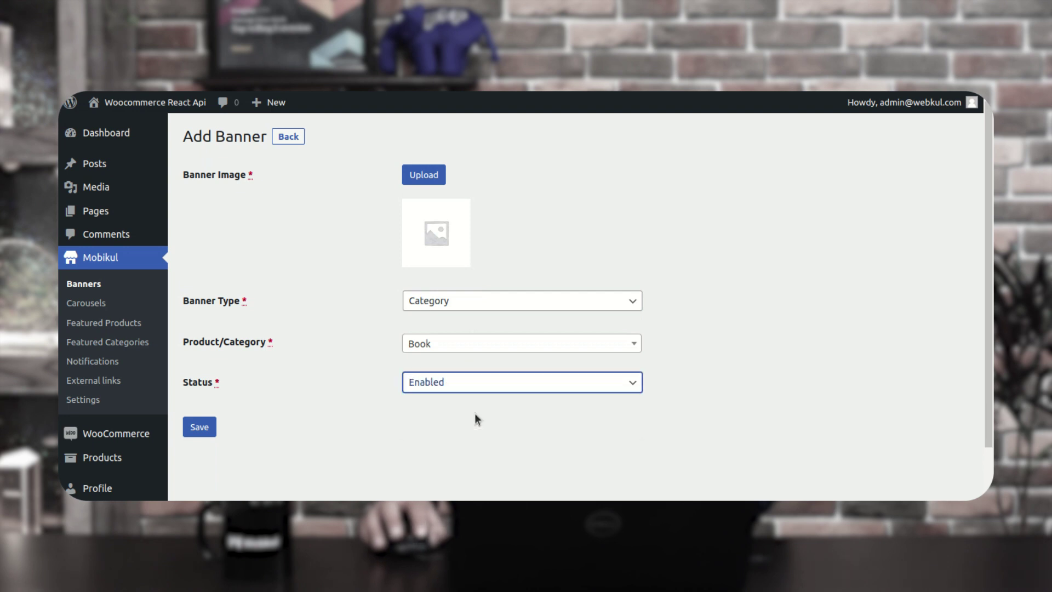
click(384, 420)
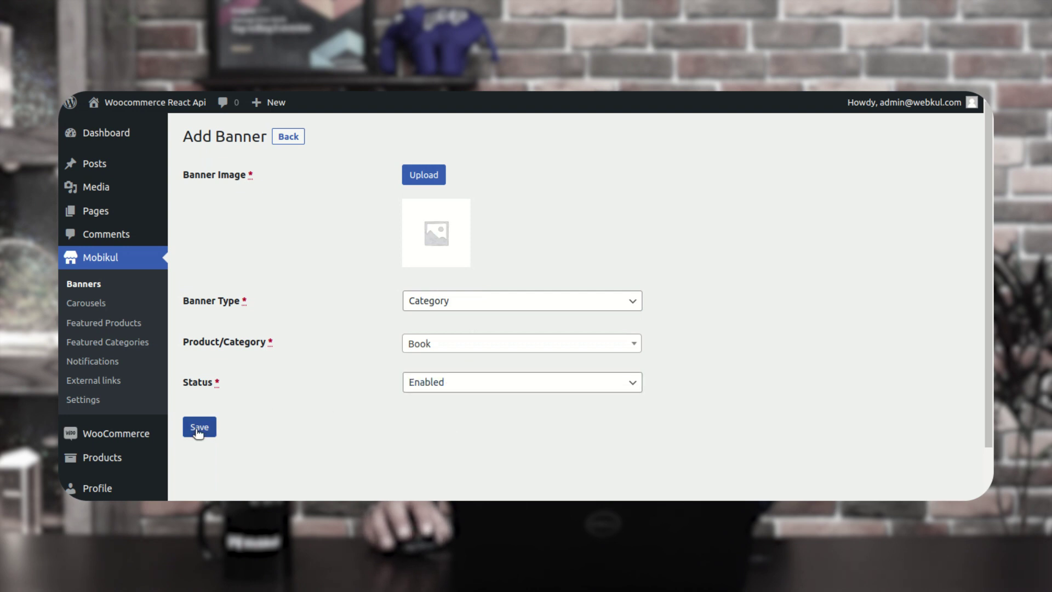
Change the Book banner to type Product linked to APPLE IPHONE 6 (Silver).
click(95, 290)
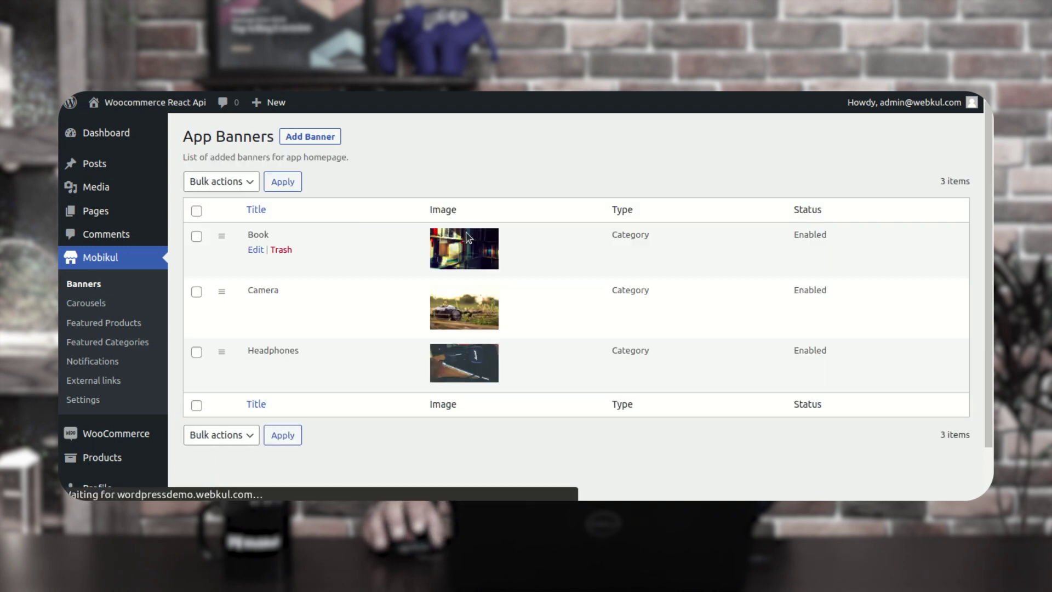
click(254, 250)
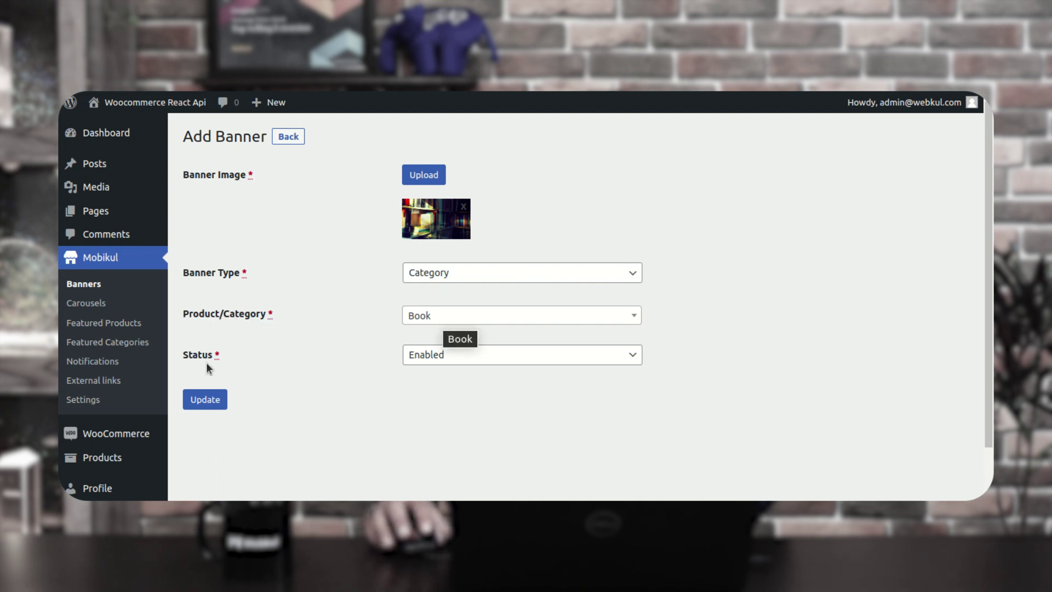
click(472, 273)
click(468, 298)
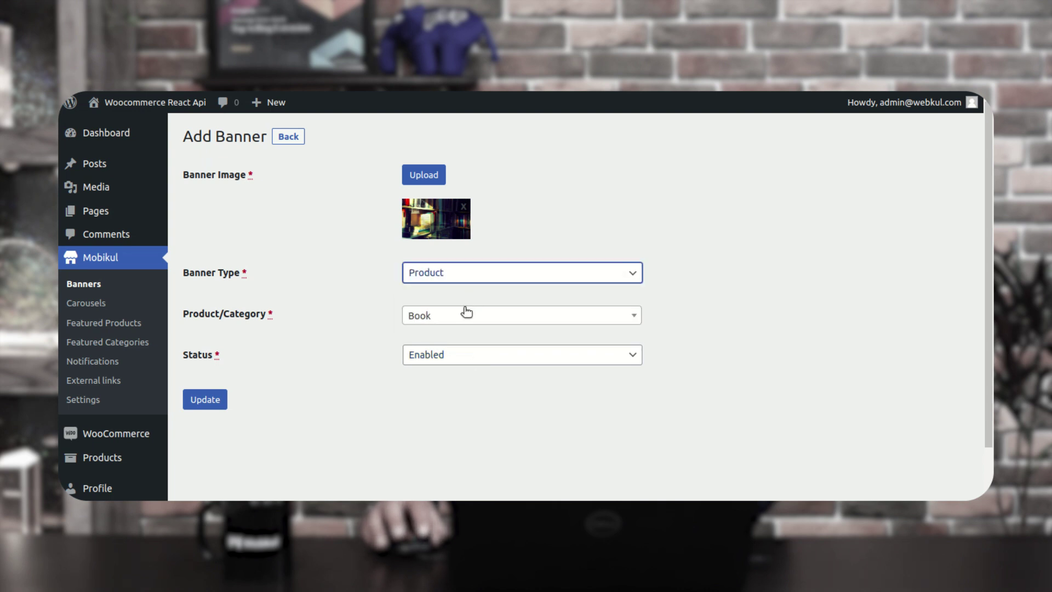
click(465, 322)
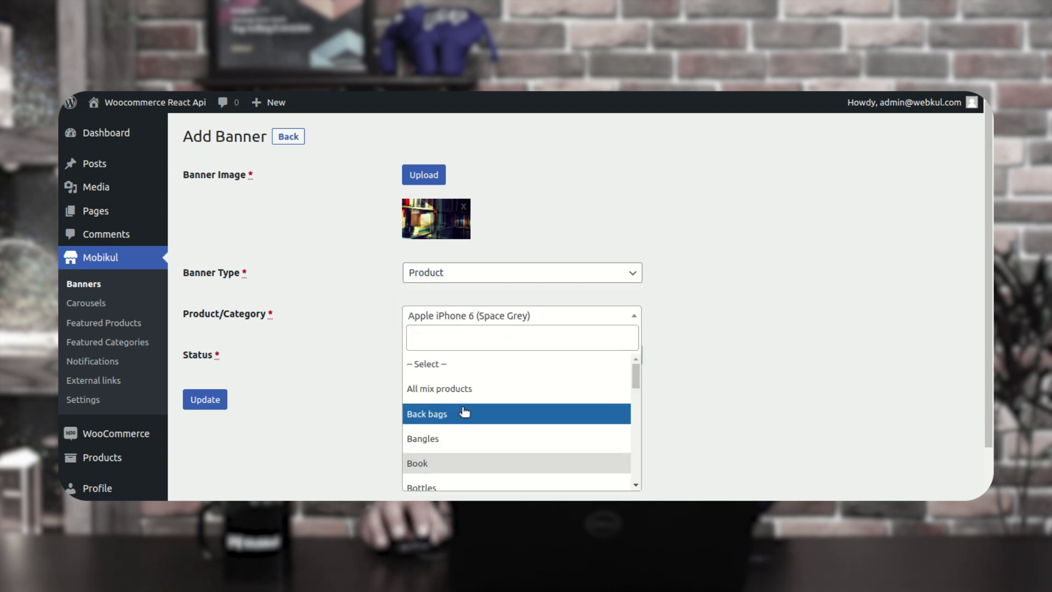
click(340, 364)
click(454, 318)
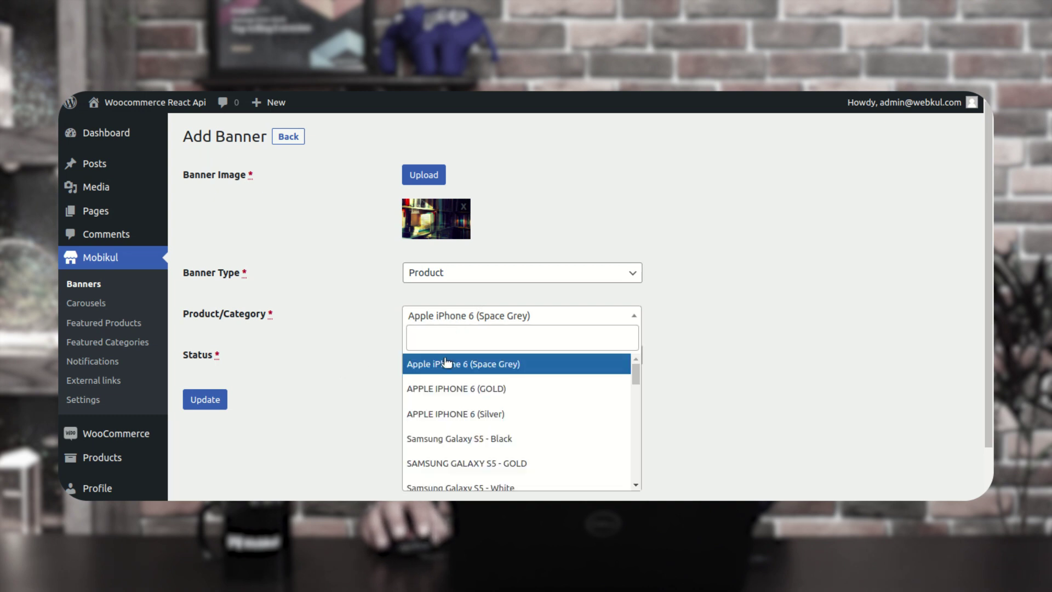
click(455, 414)
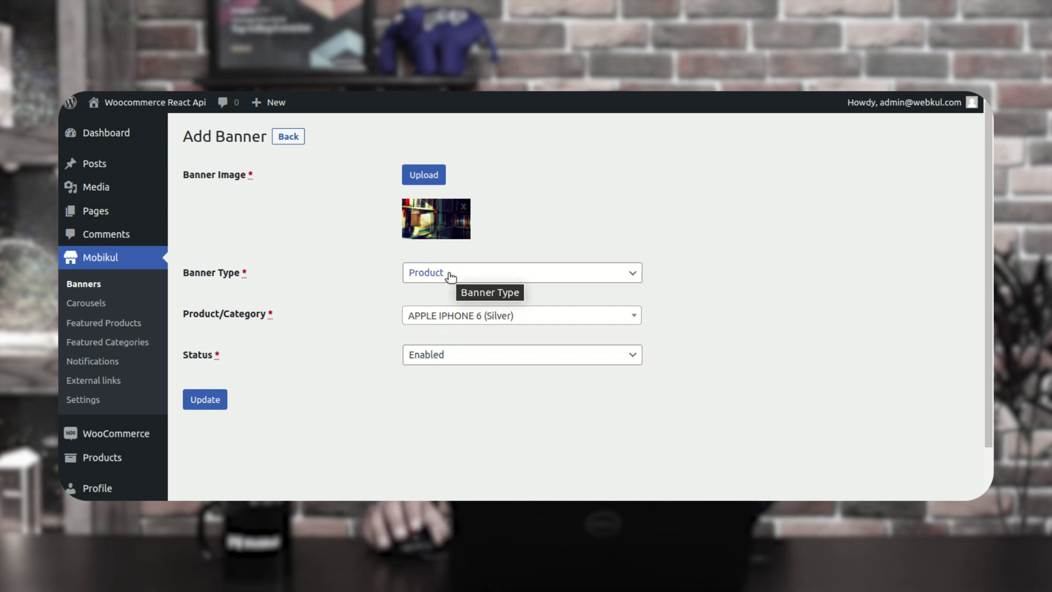
click(108, 307)
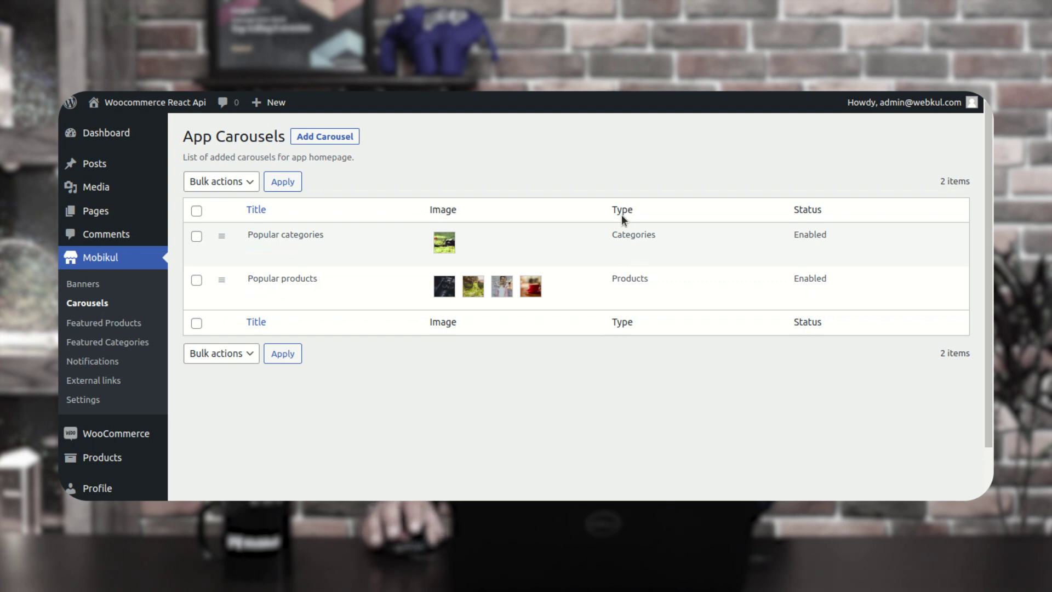
Point out the Categories and Products carousel types in the App Carousels list.
drag(625, 235, 655, 234)
drag(616, 279, 632, 279)
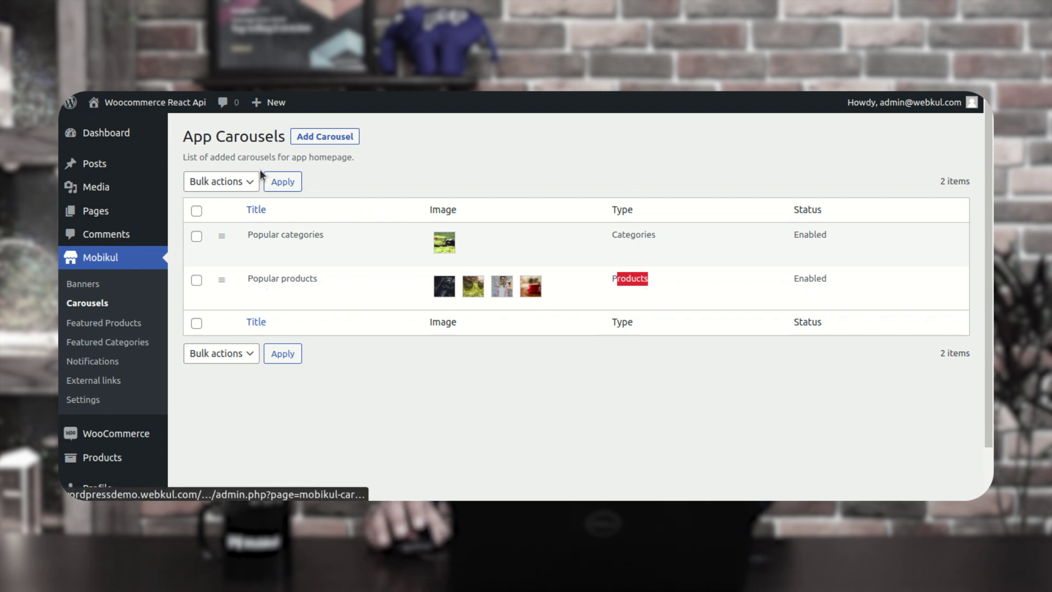
Start a Products carousel with APPLE IPHONE 6 (GOLD), APPLE IPHONE 6 (Silver) and Samsung Galaxy S5 - Black.
click(386, 145)
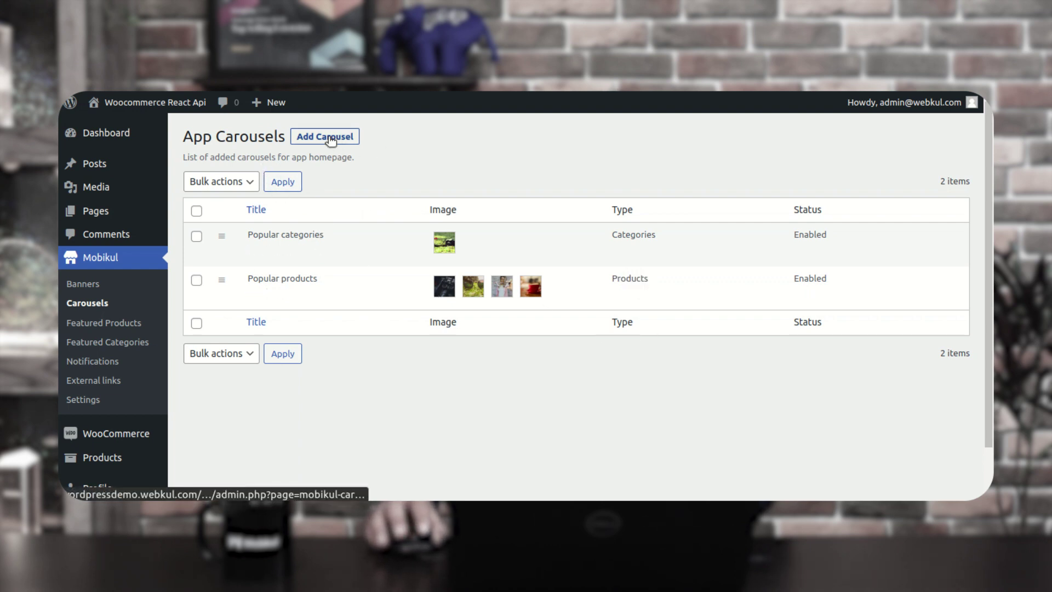
click(330, 138)
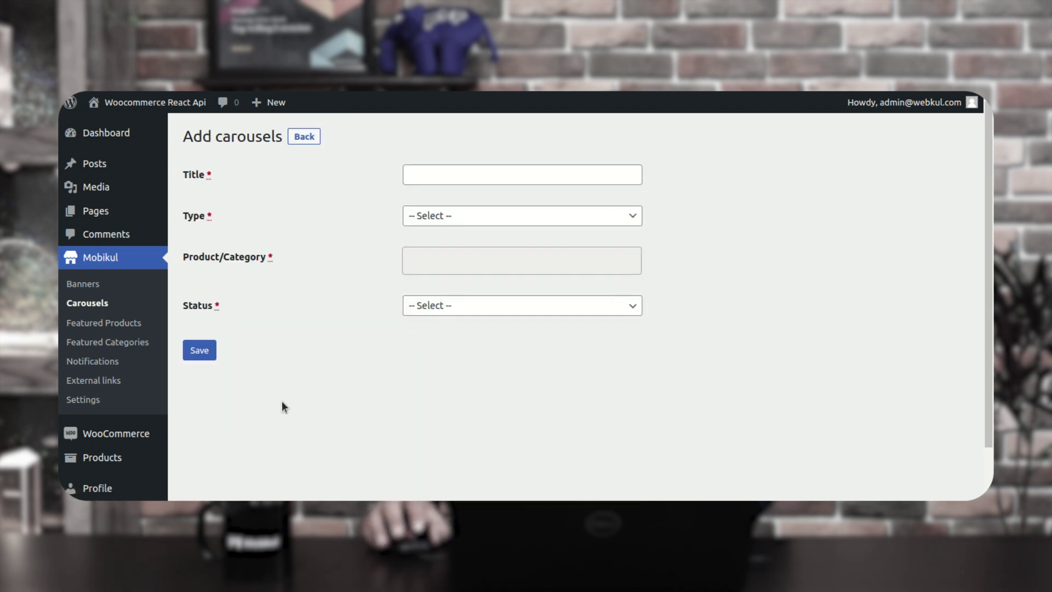
click(427, 179)
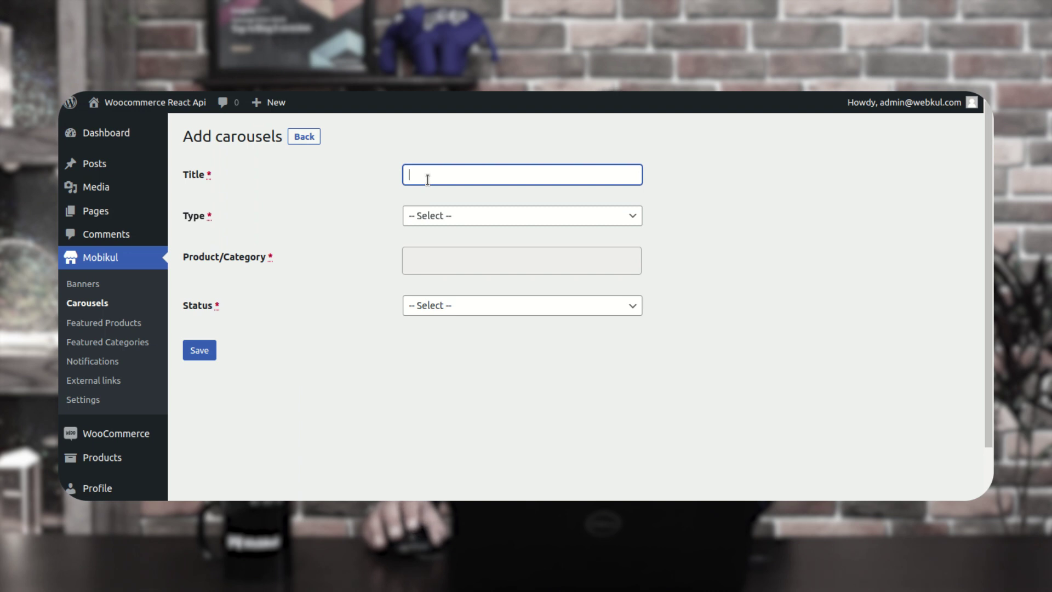
click(431, 214)
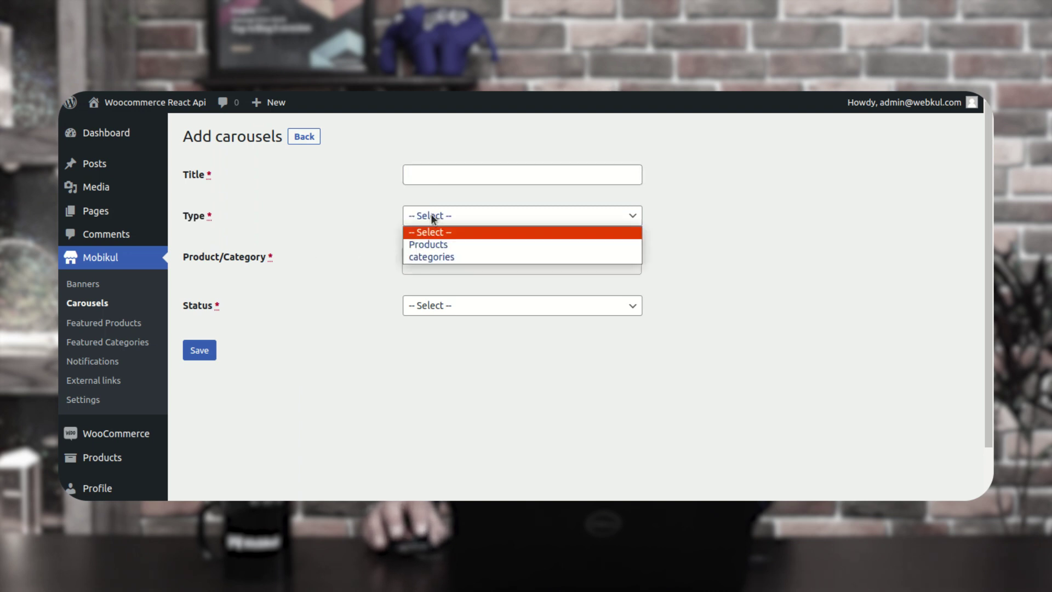
click(443, 245)
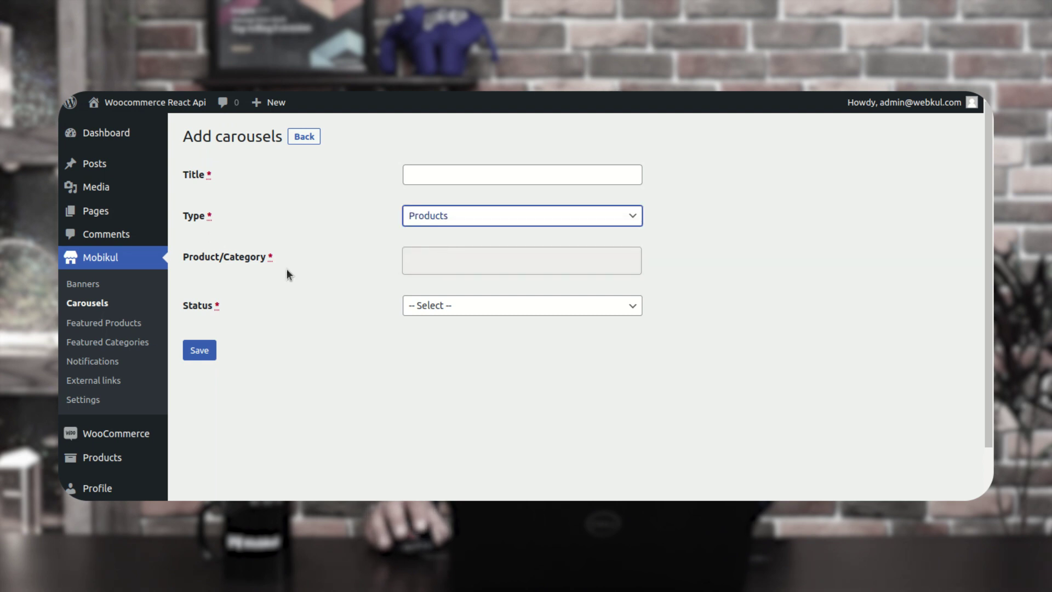
drag(205, 258, 258, 259)
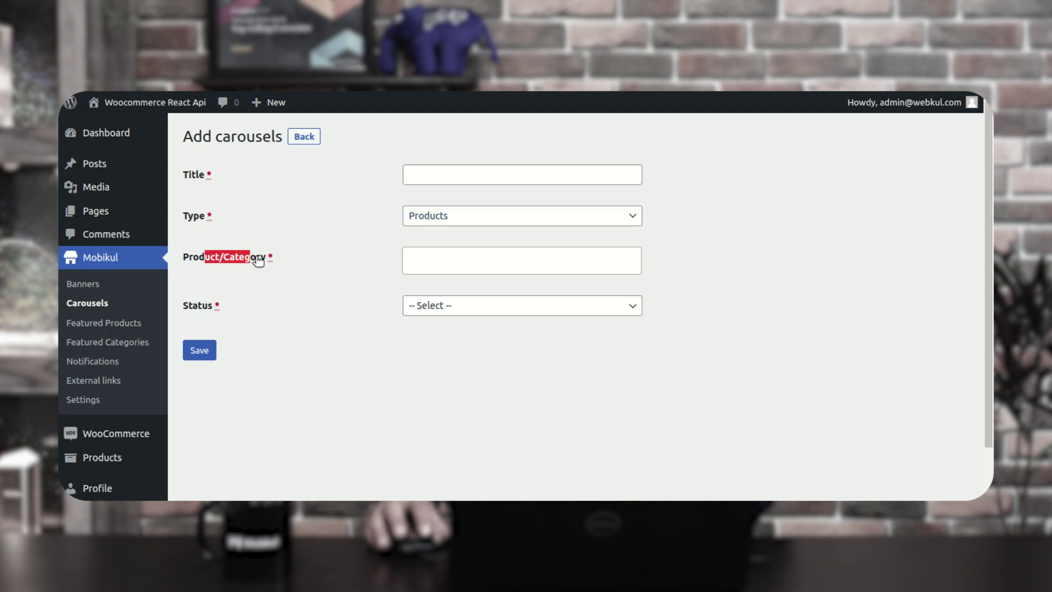
click(450, 265)
click(458, 309)
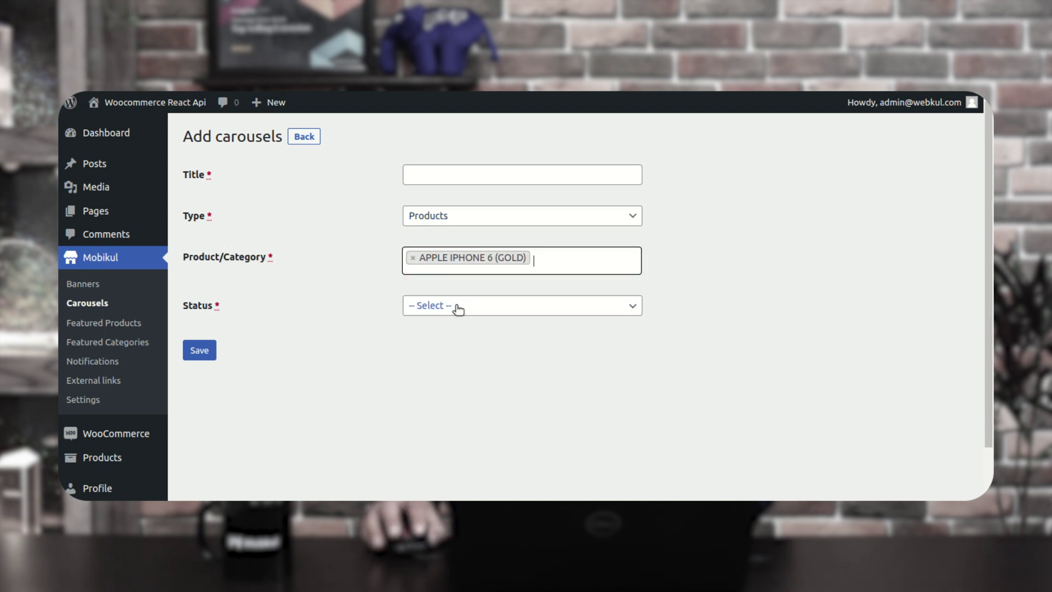
click(566, 265)
click(534, 331)
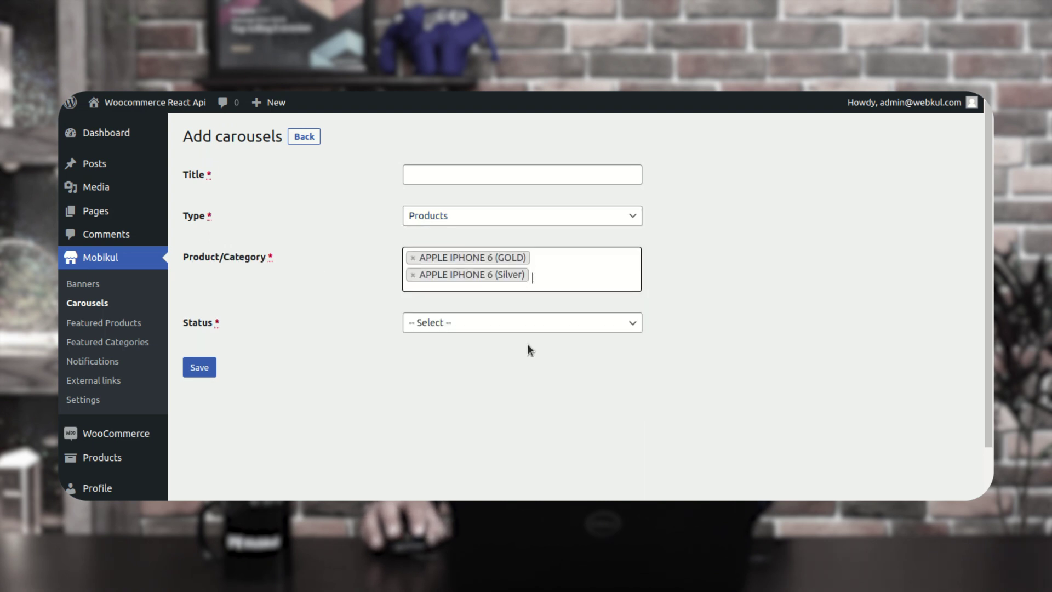
click(556, 274)
click(521, 380)
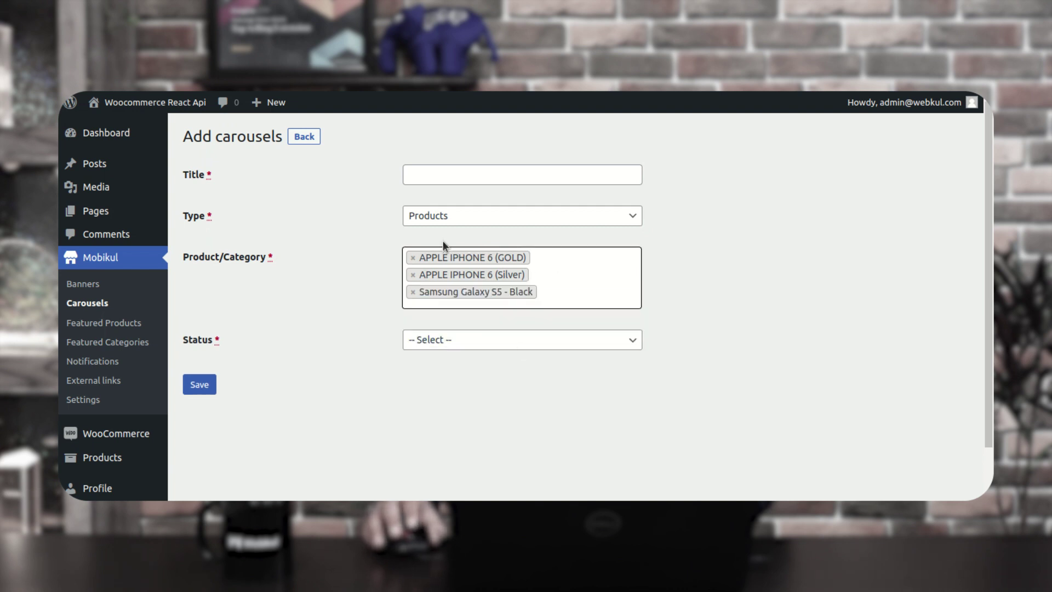
Title the carousel 'Hot Deals Of the Day', set it Enabled and save.
click(424, 181)
text(Hot Deals )
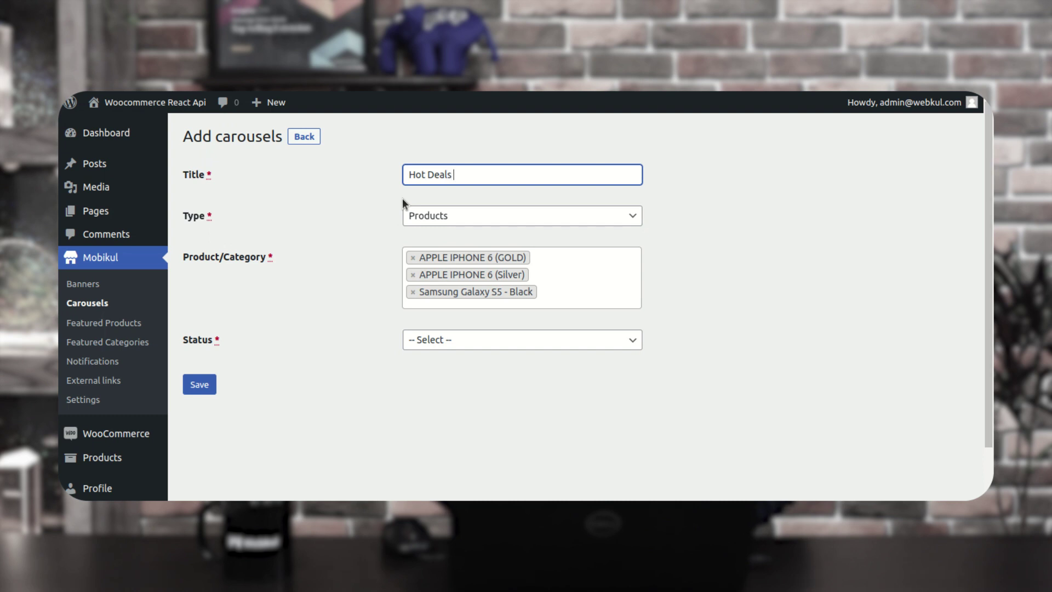
text(Of the Day)
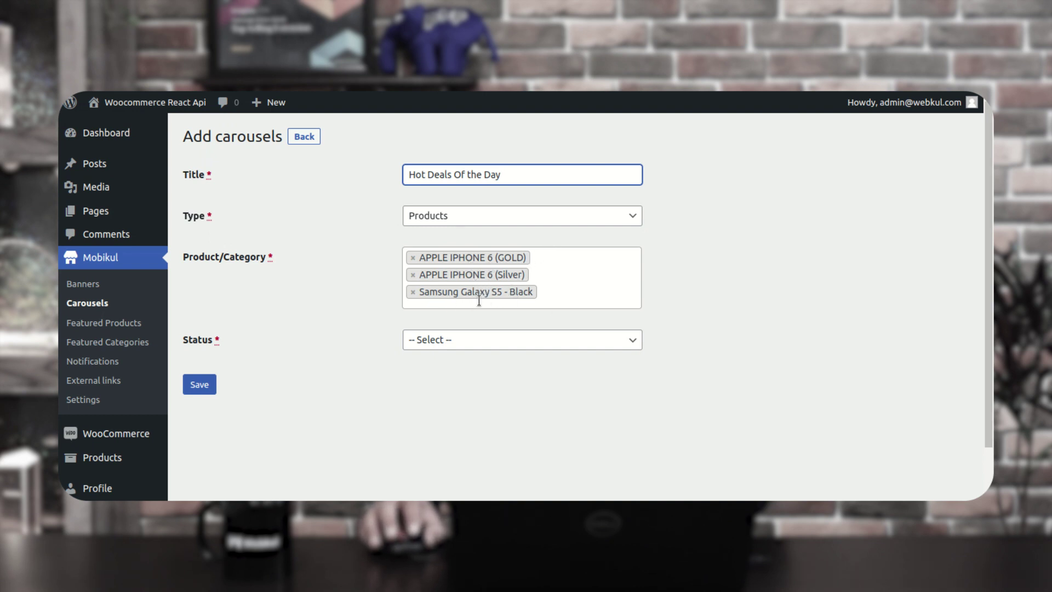
click(445, 344)
click(438, 373)
click(201, 386)
click(202, 386)
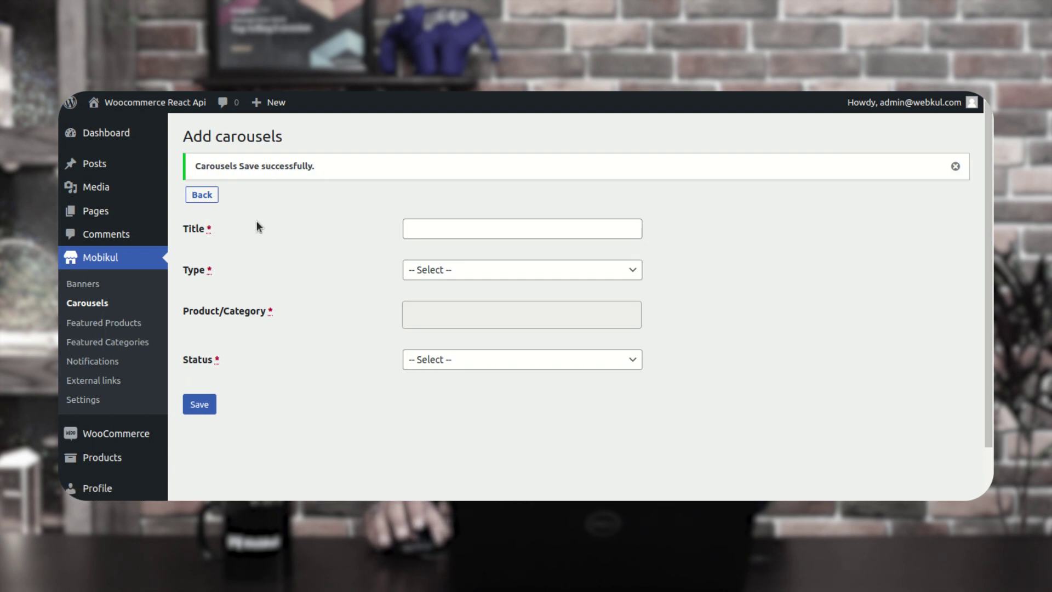
Start another carousel titled 'Black Friday Sale' with type set to categories.
click(92, 306)
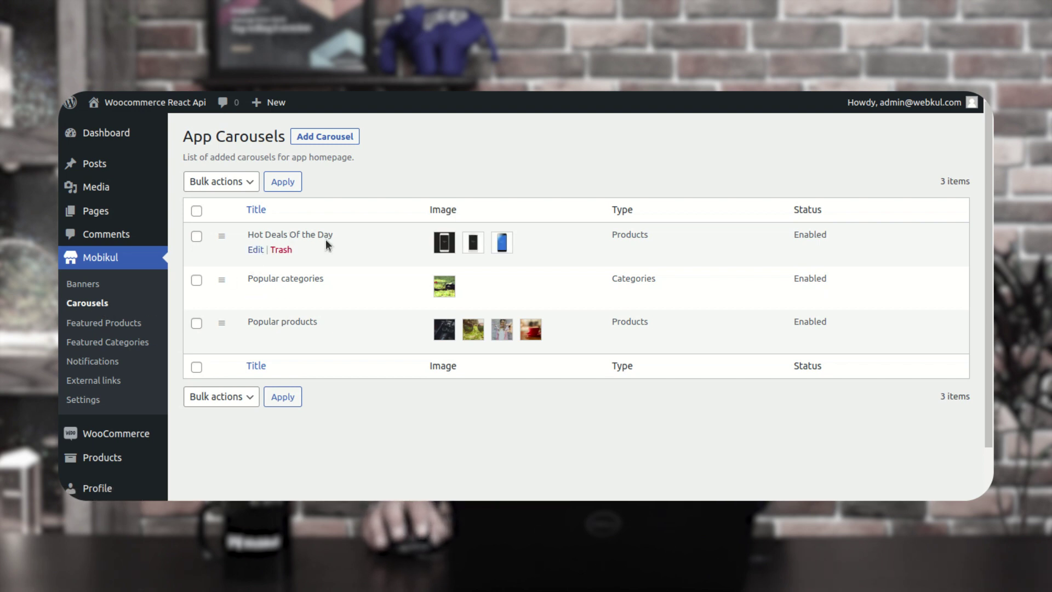
click(322, 137)
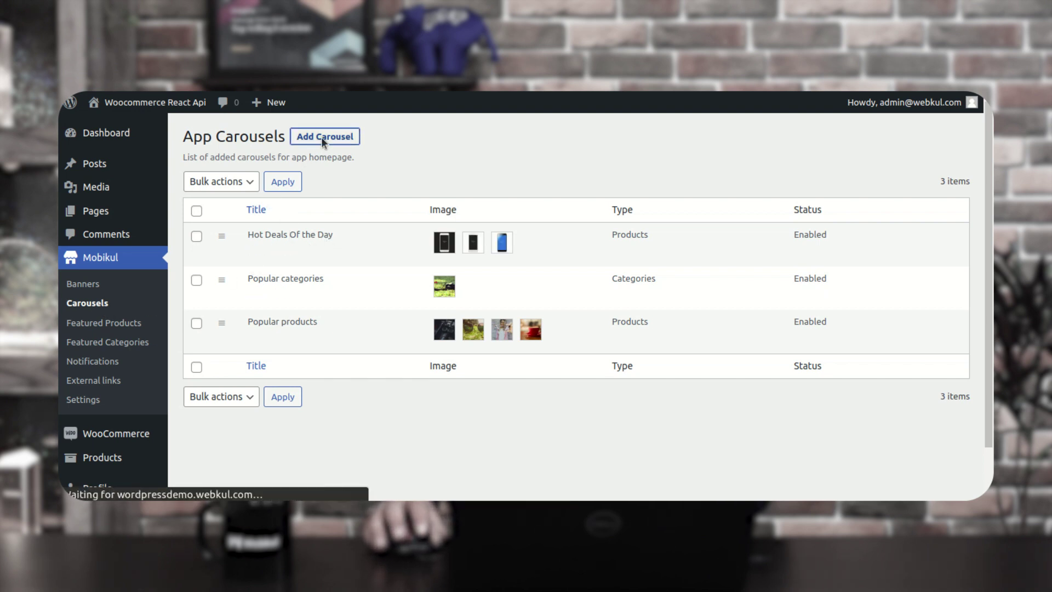
click(462, 171)
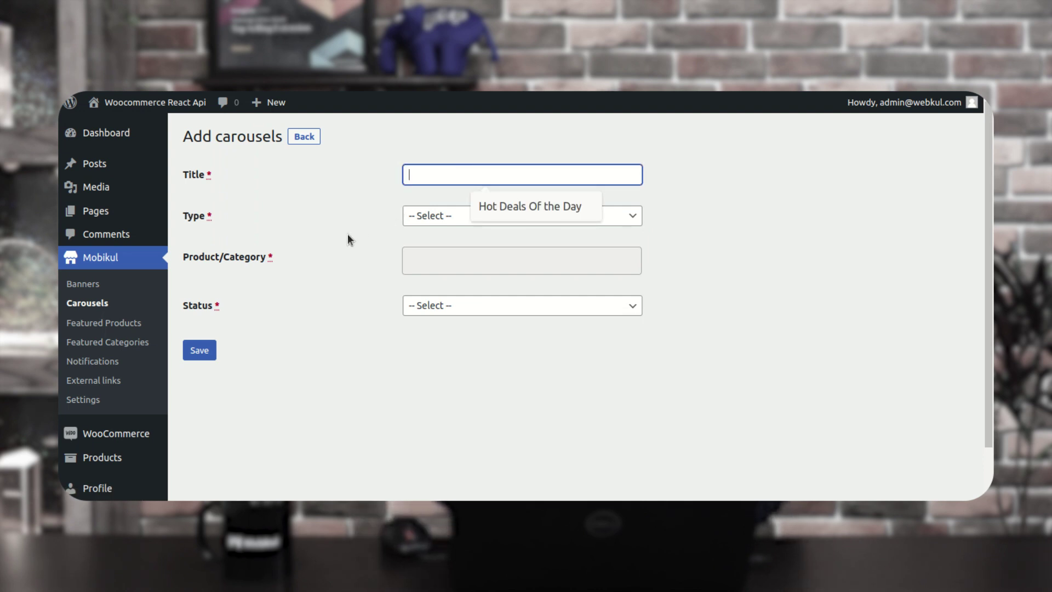
text(Black Friday Sale)
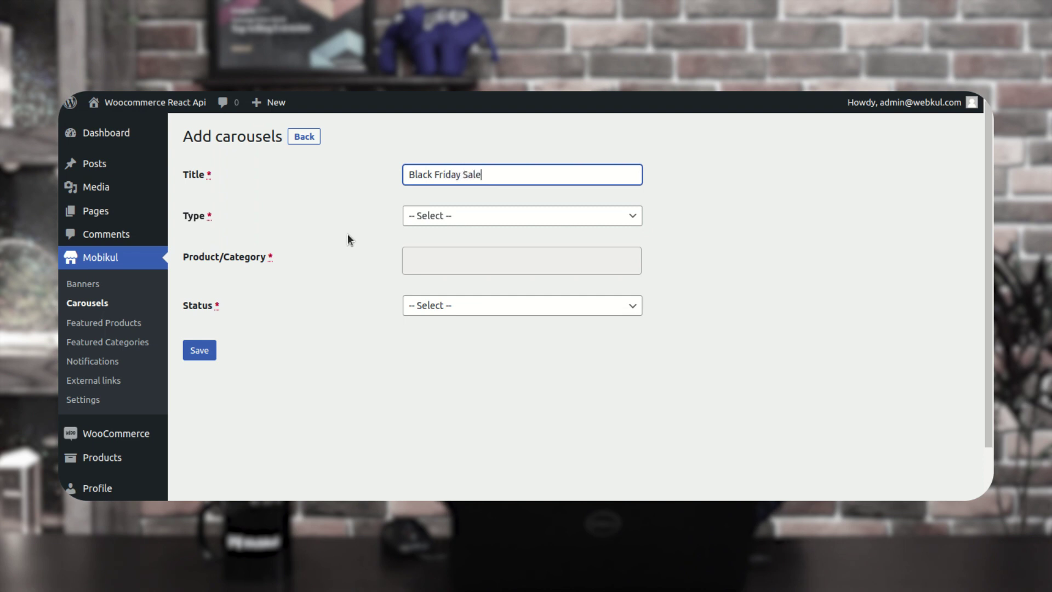
click(500, 216)
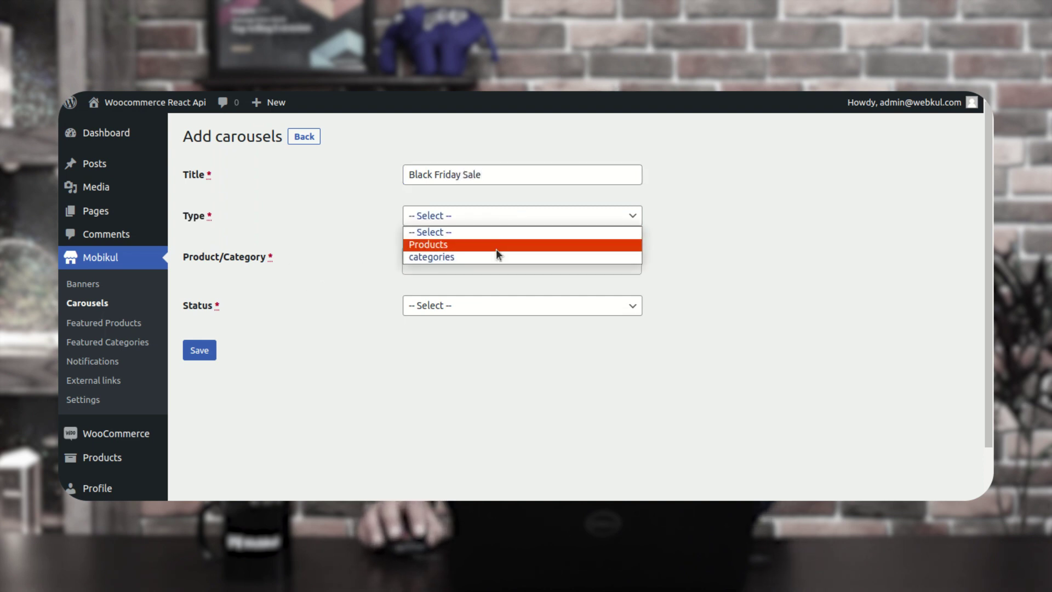
click(492, 256)
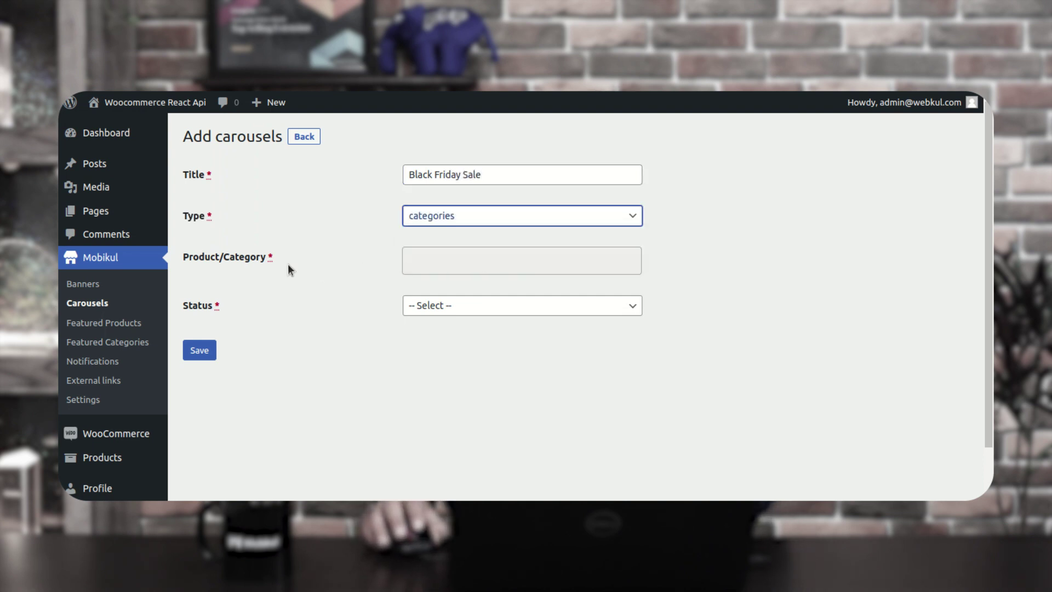
Add the Bangles, Book and Bottles categories, set status Enabled and save the carousel.
click(423, 260)
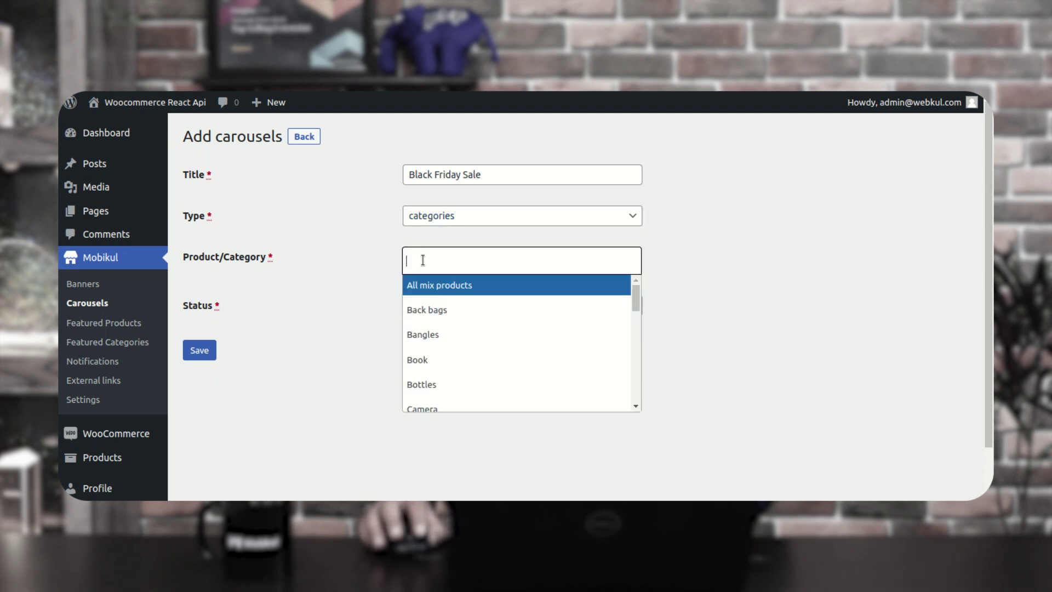
click(431, 335)
click(497, 262)
click(495, 371)
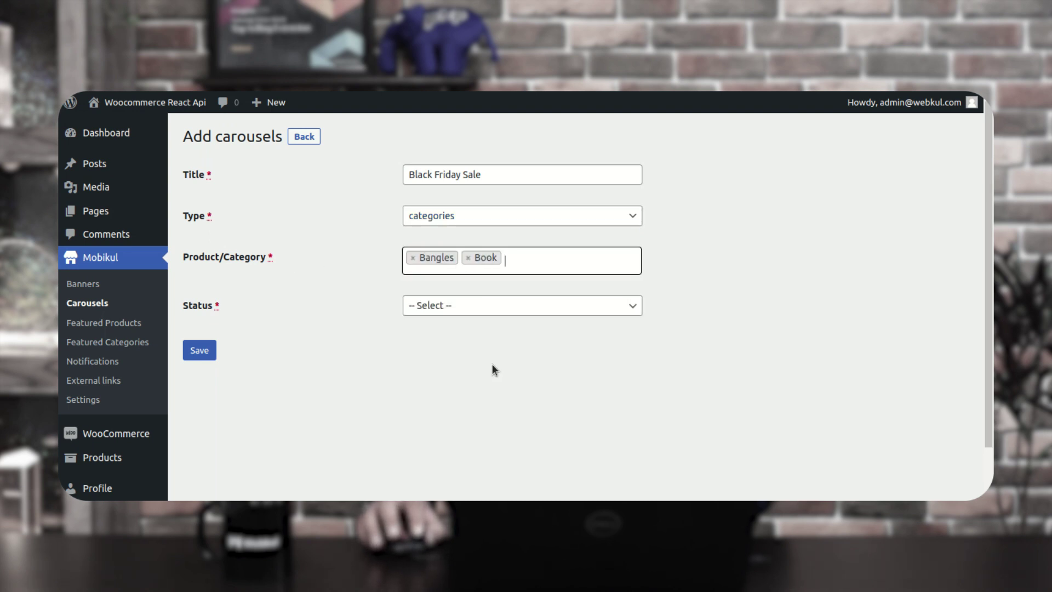
click(522, 260)
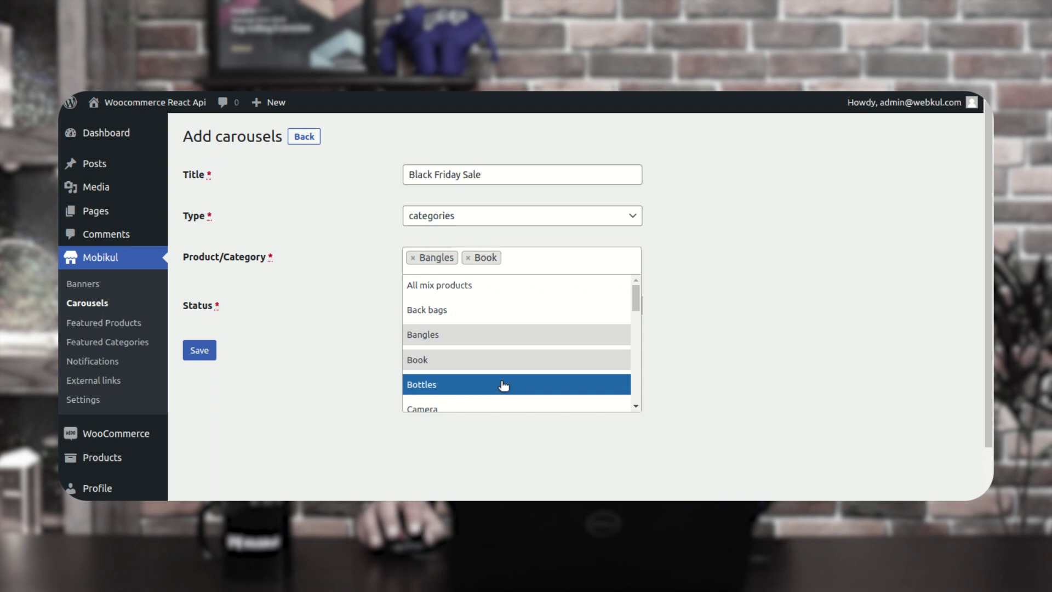
click(464, 391)
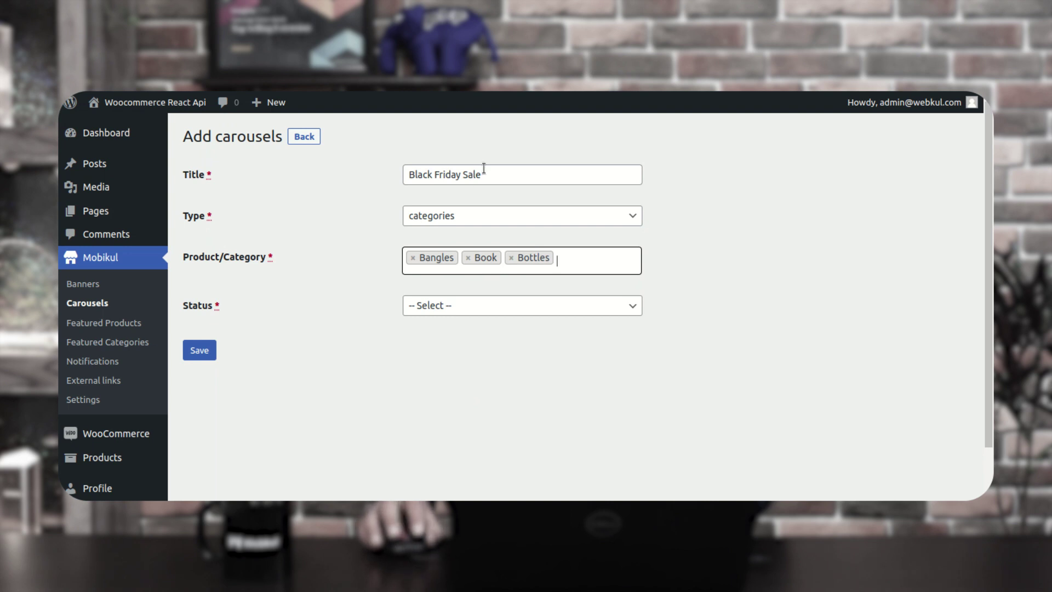
drag(484, 170, 399, 175)
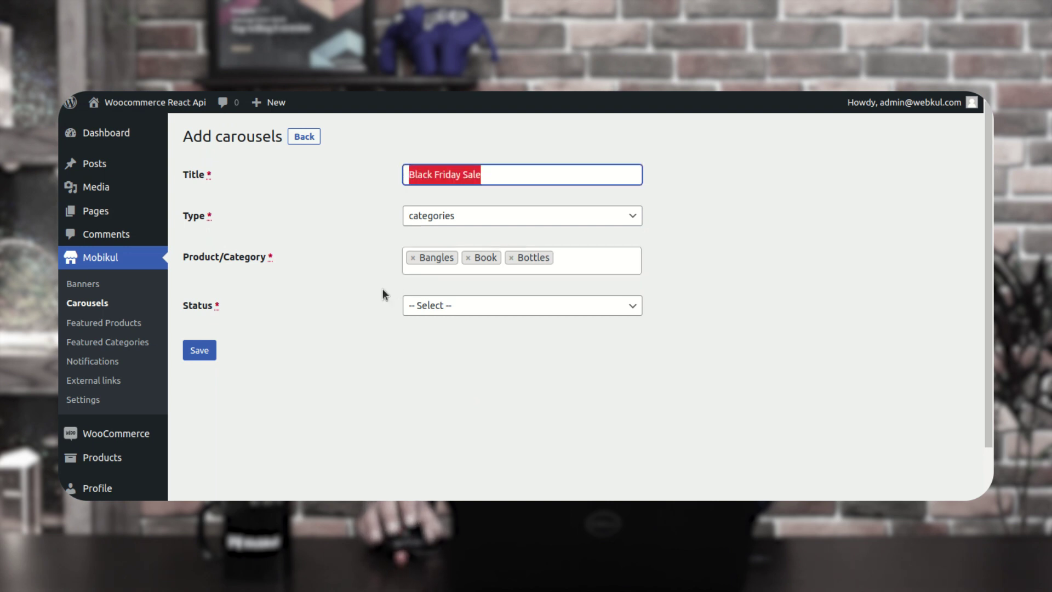
click(433, 308)
click(438, 336)
click(211, 354)
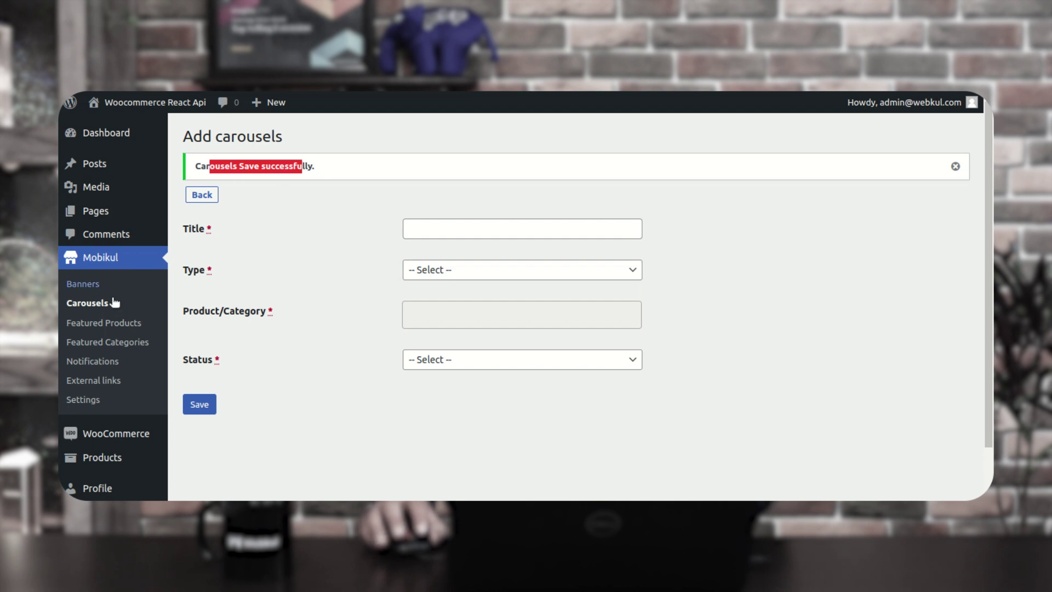
Check the carousels list for Black Friday Sale, then go to Featured Products.
click(88, 303)
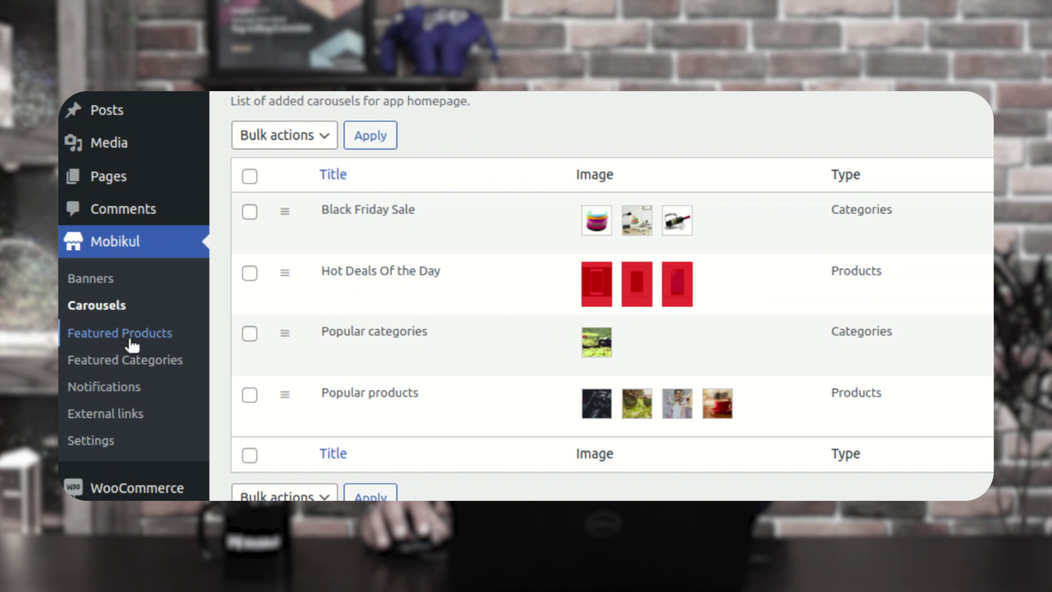
click(132, 344)
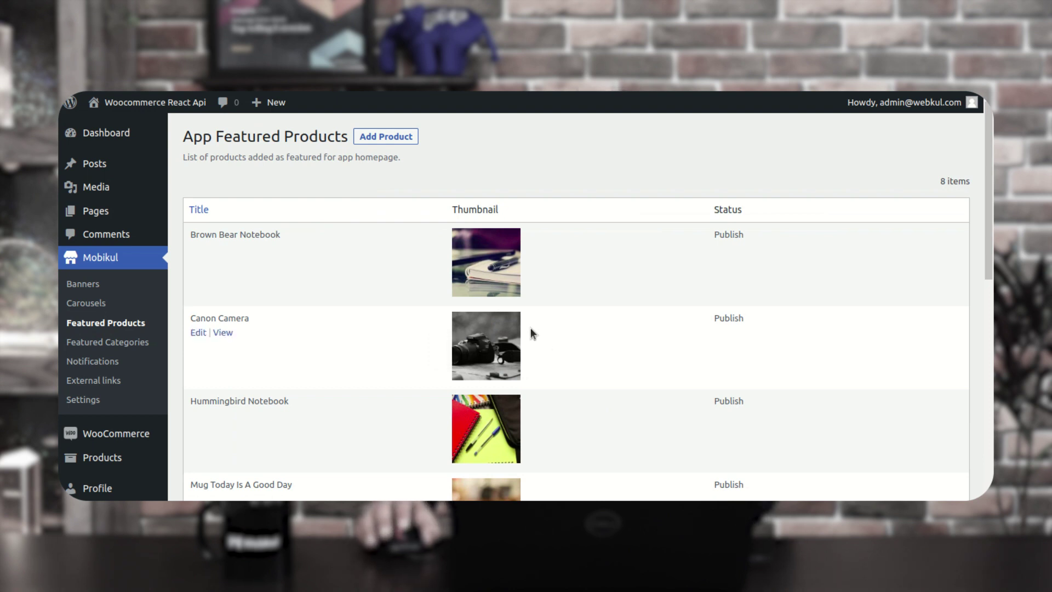
Scroll through App Featured Products, then go to the store Products catalogue via Add Product.
scroll(499, 296, down, 1)
scroll(498, 295, down, 8)
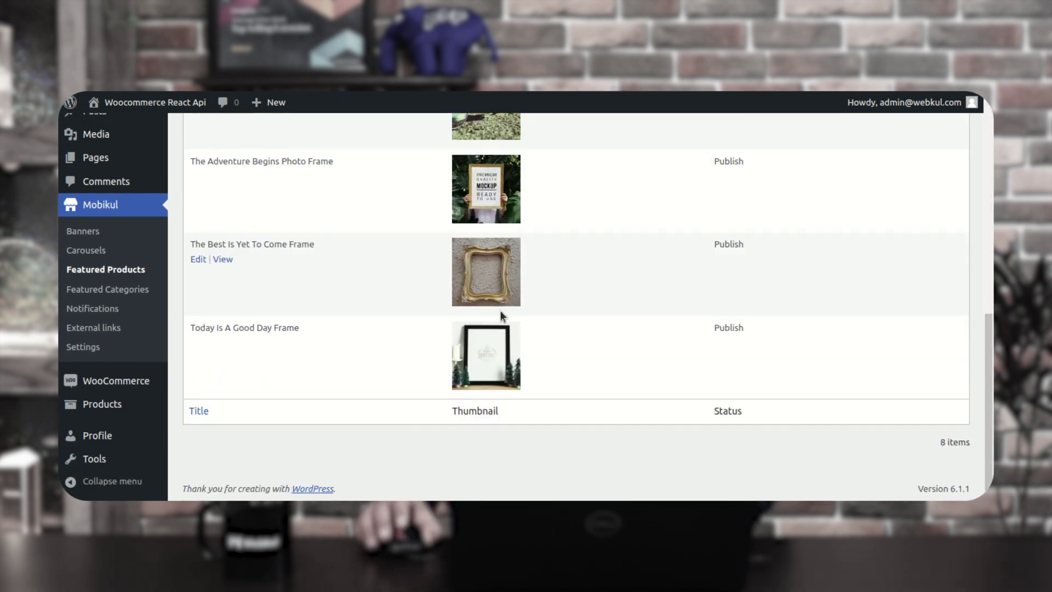
scroll(495, 321, up, 10)
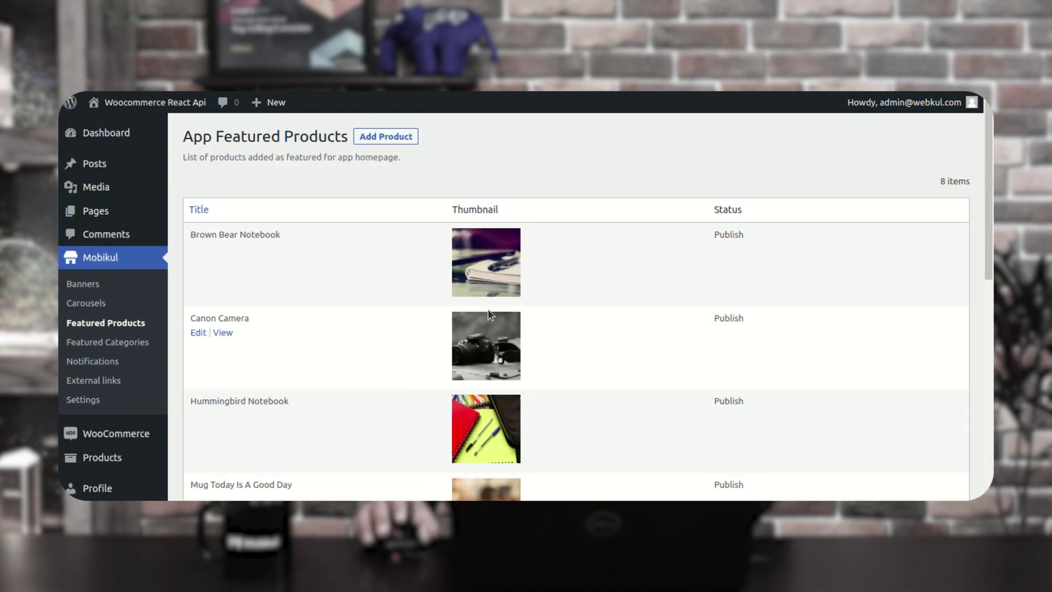
click(394, 140)
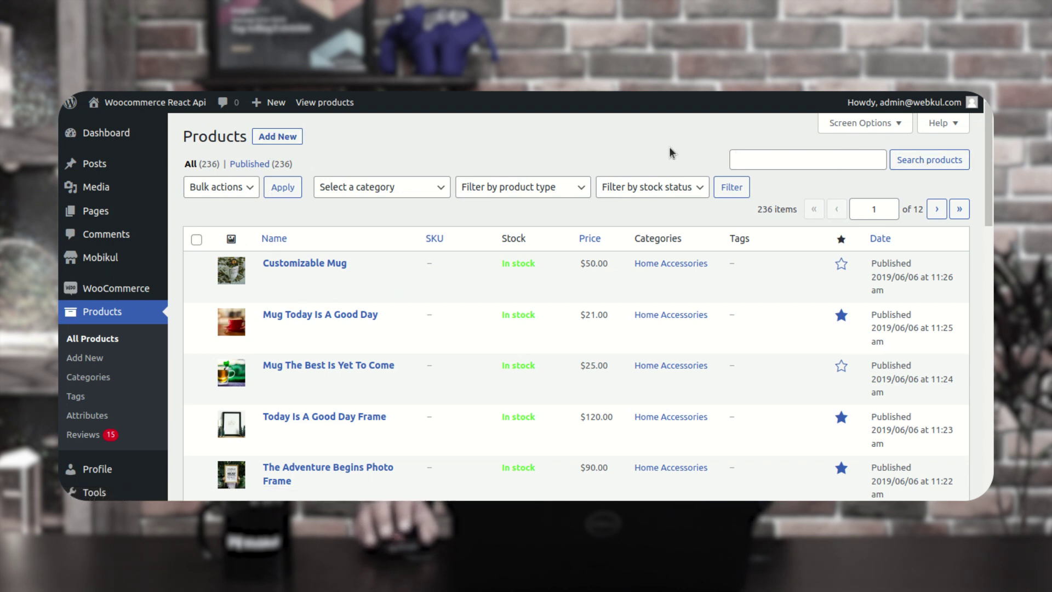
Scroll the Products list to see featured items, then bring up the Mobikul sidebar submenu.
scroll(207, 324, down, 5)
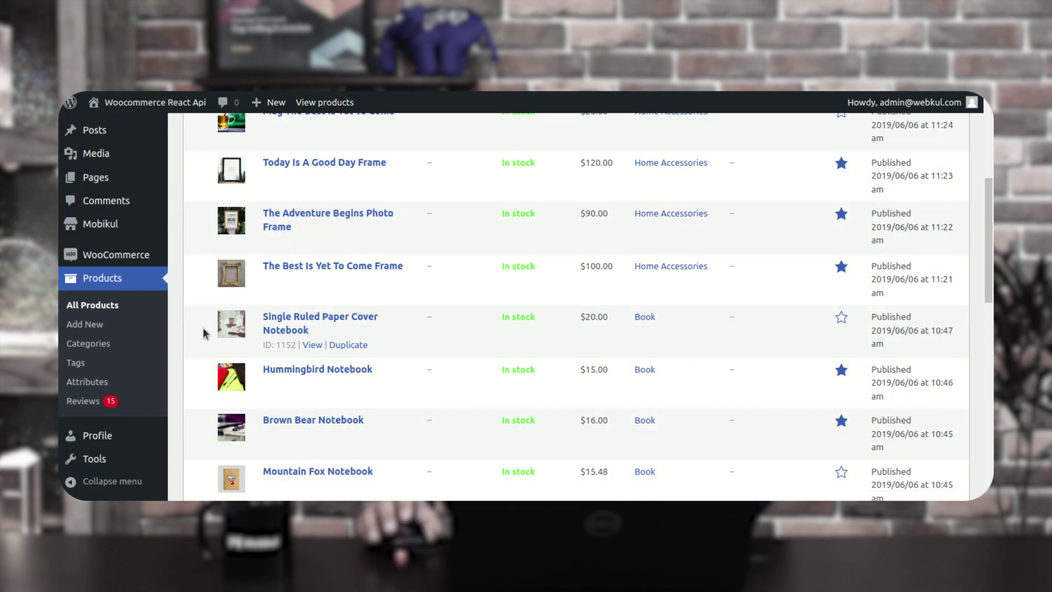
mouse_move(104, 227)
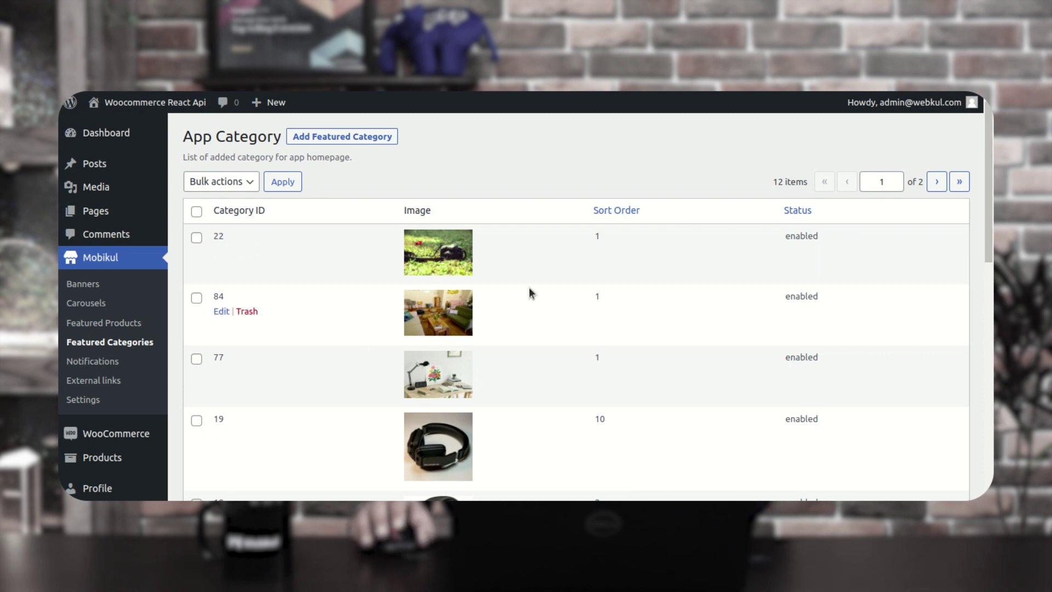
Fill a new featured category: Home & Entertainment, sort order 1, status Enabled.
scroll(432, 328, down, 3)
scroll(441, 351, down, 7)
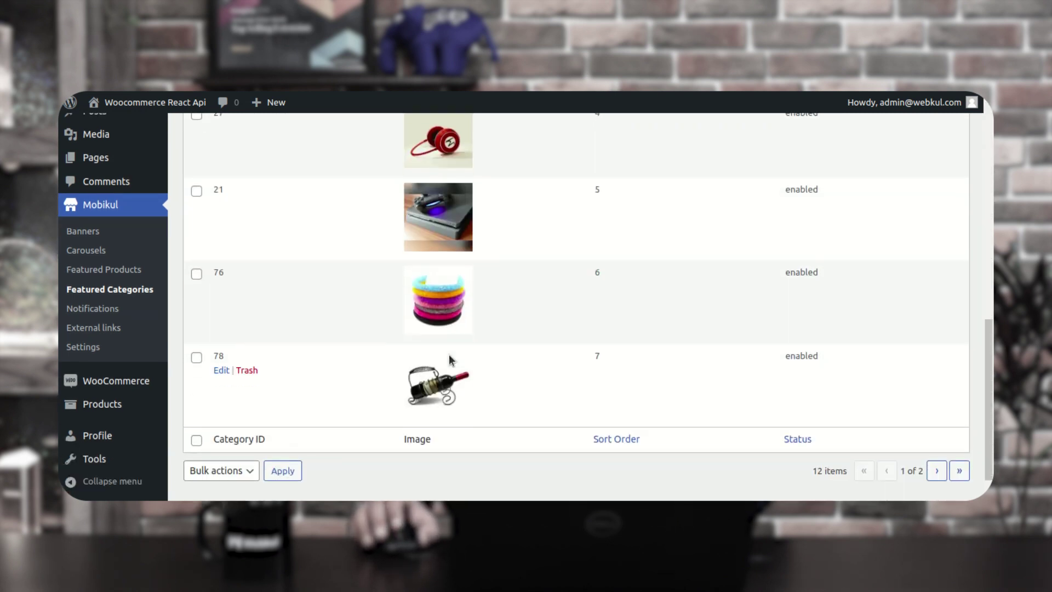
scroll(449, 353, up, 5)
scroll(450, 353, up, 4)
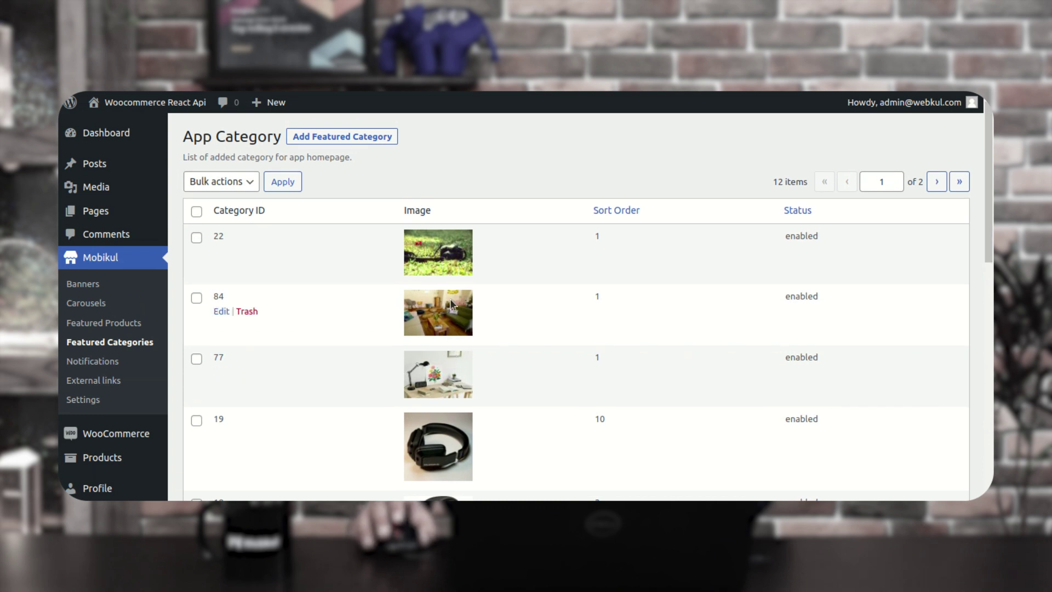
click(347, 140)
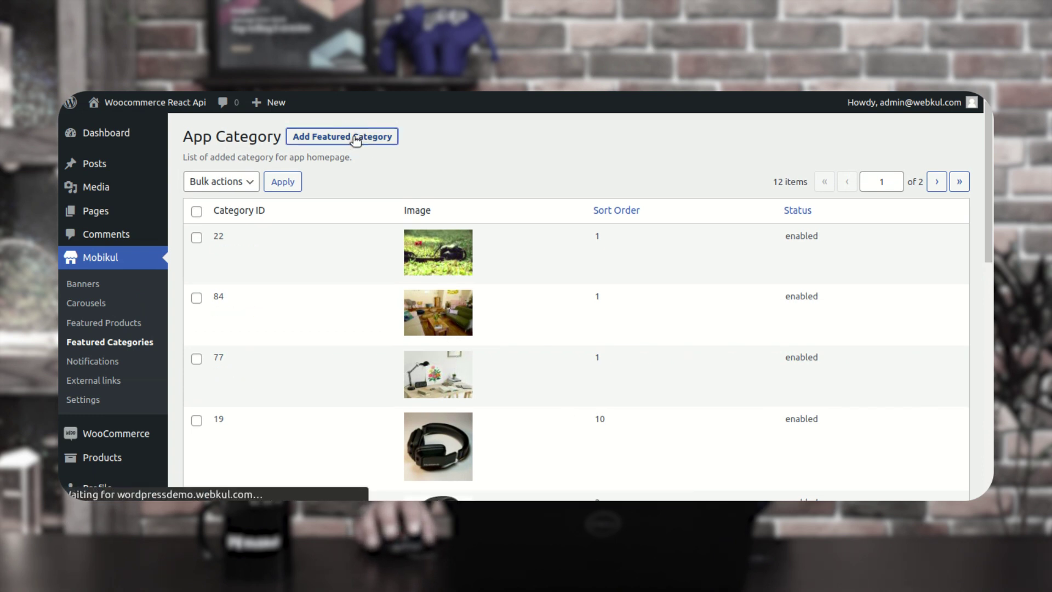
click(433, 173)
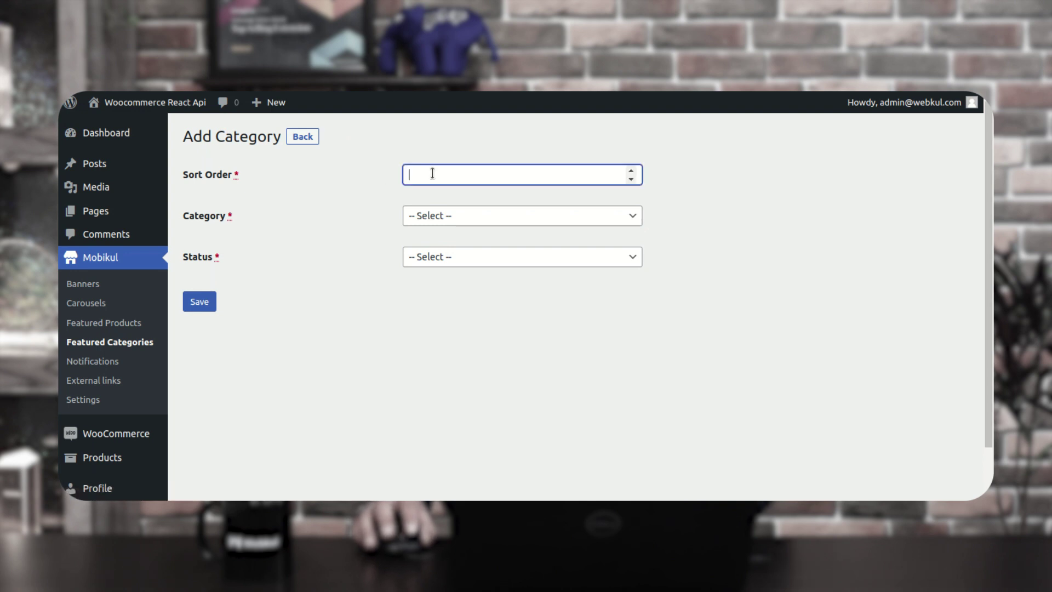
click(471, 219)
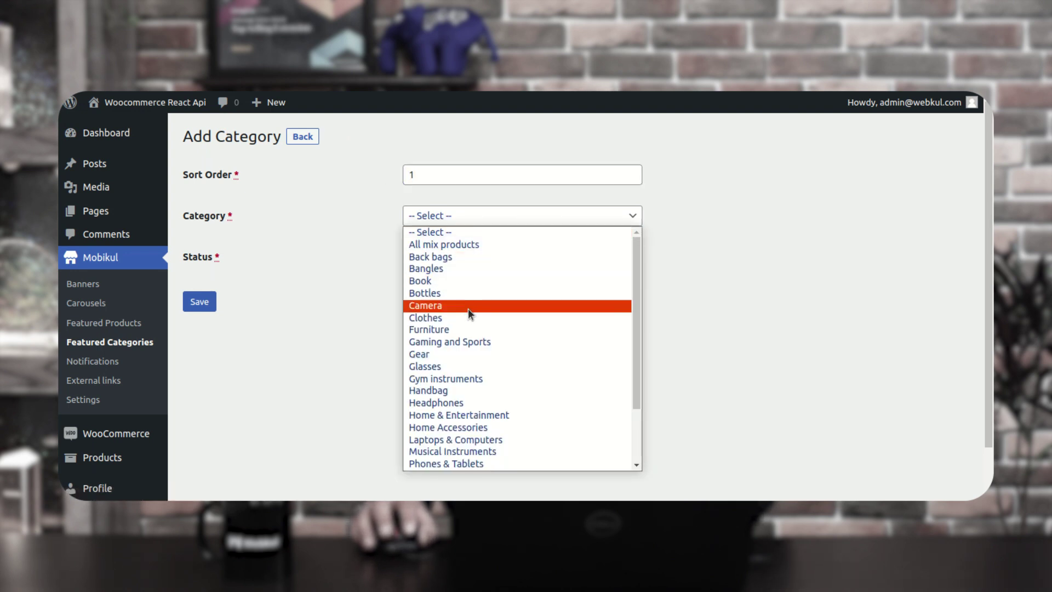
click(478, 414)
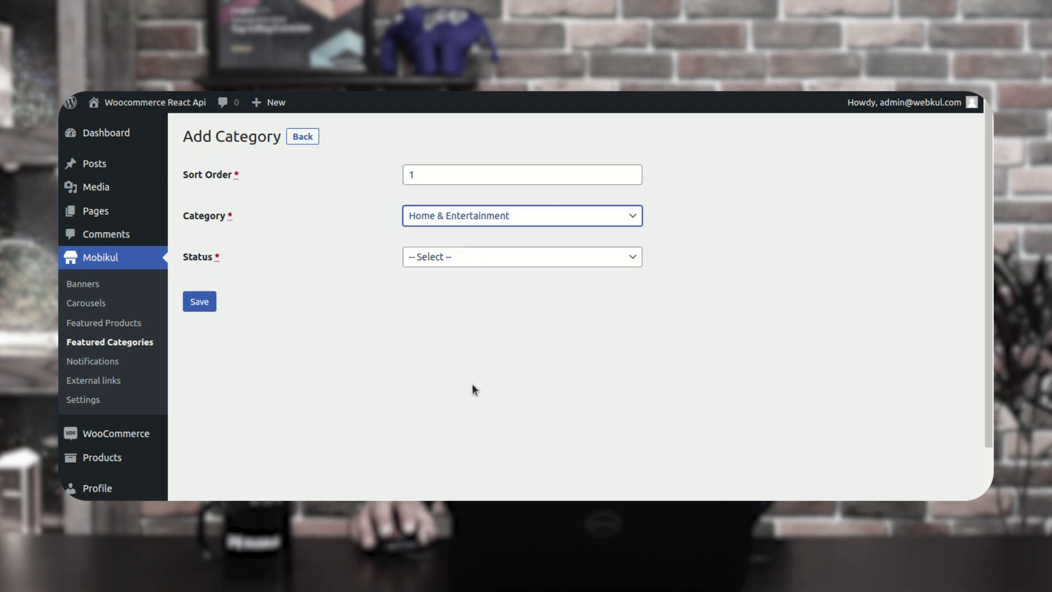
click(453, 258)
click(454, 286)
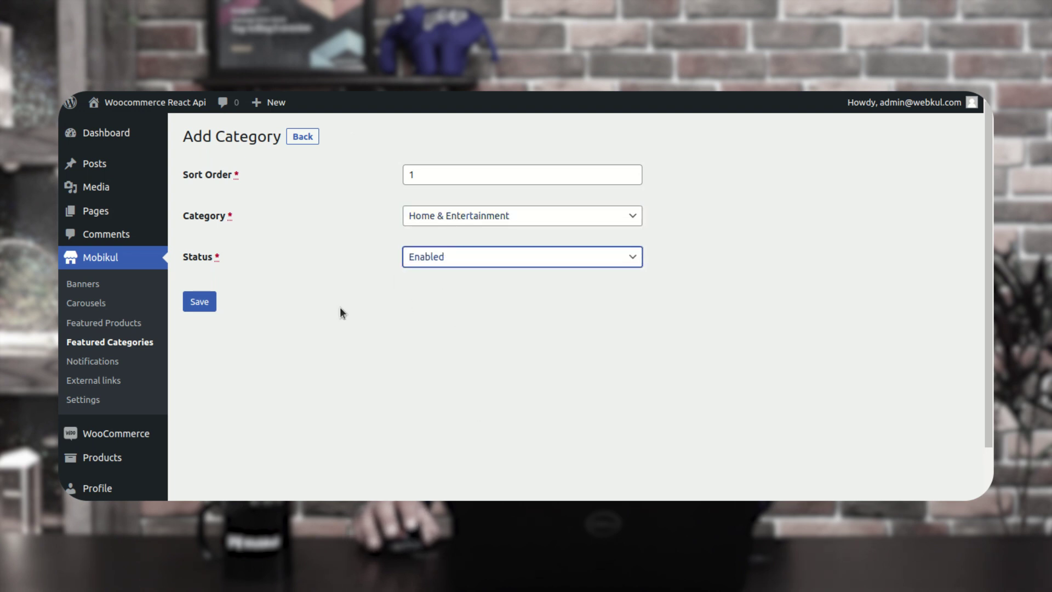
Save the featured category, confirm the success notice, and return to Featured Categories.
click(210, 305)
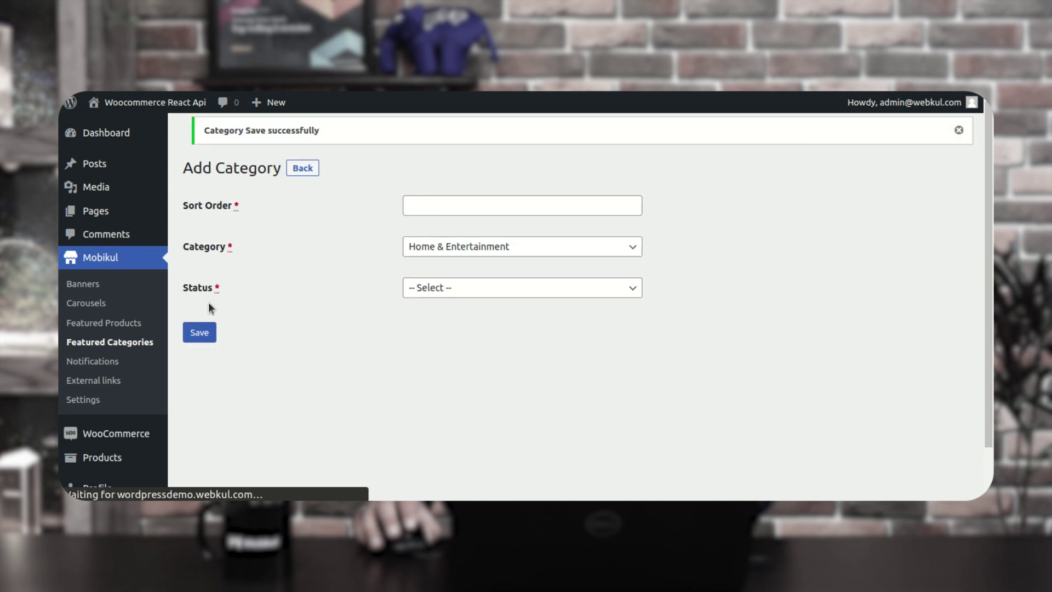
drag(213, 167, 311, 166)
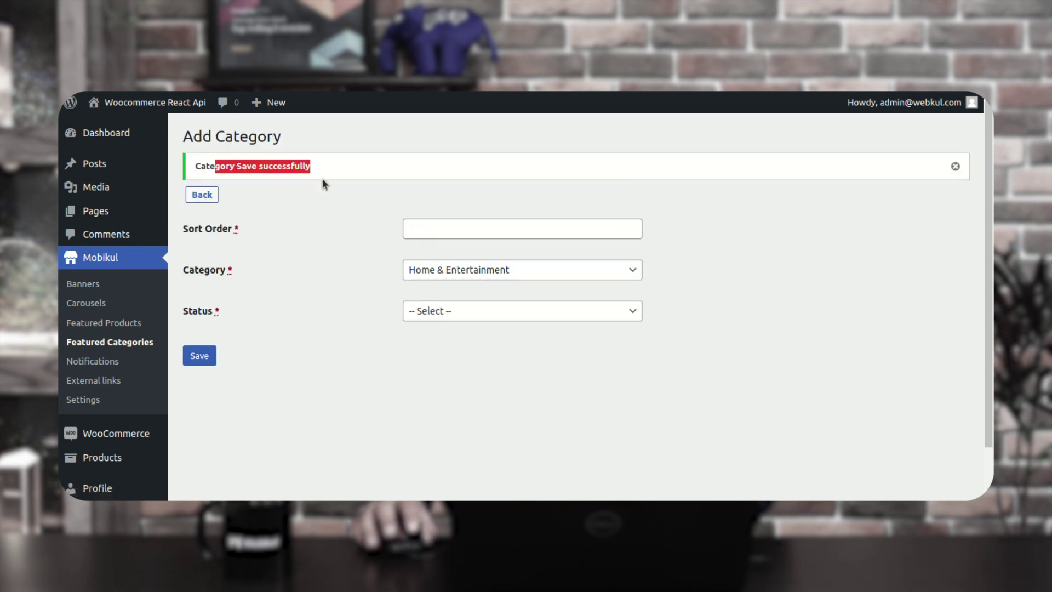
click(131, 351)
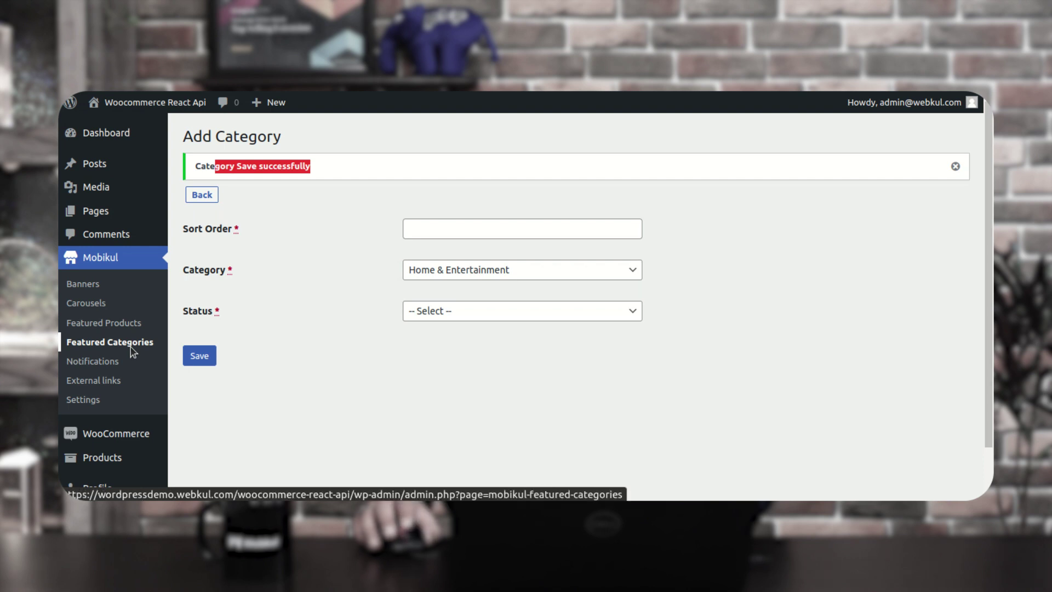
Scroll through the App Category list, now 13 entries with ID 22 first.
scroll(442, 382, down, 7)
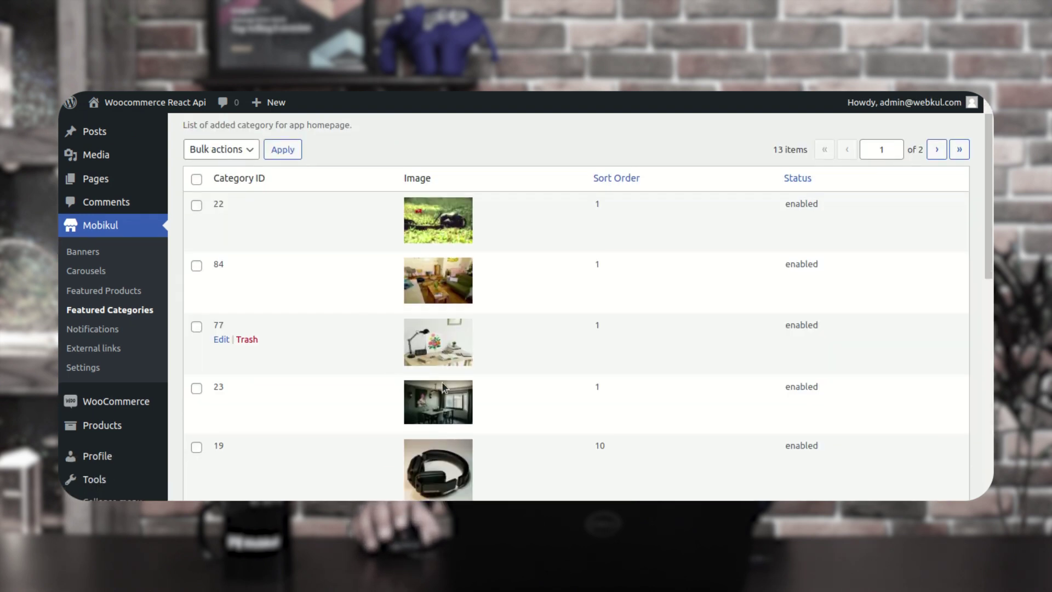
scroll(442, 381, down, 2)
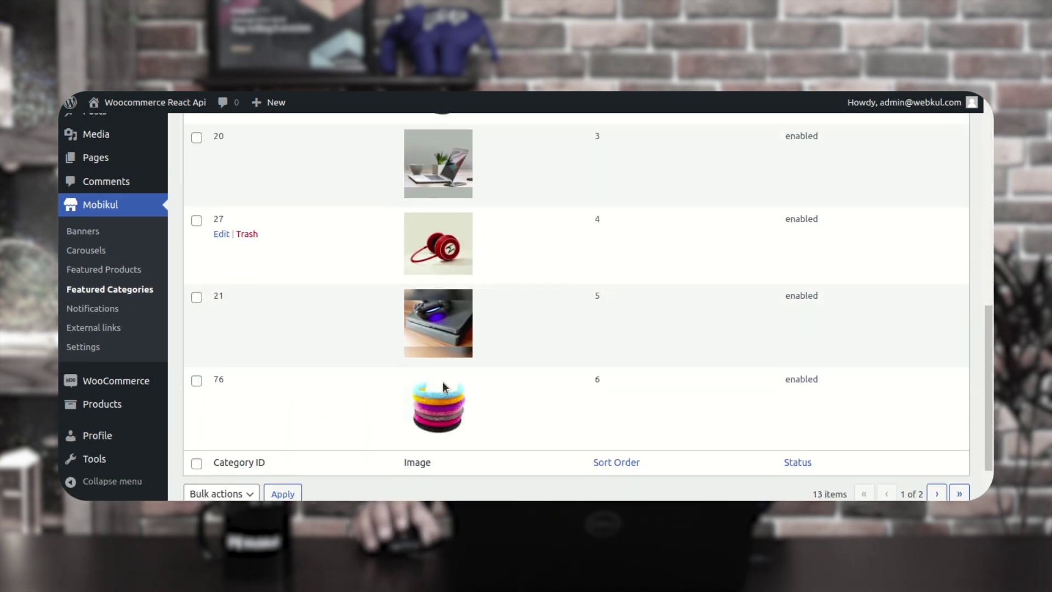
scroll(442, 381, up, 9)
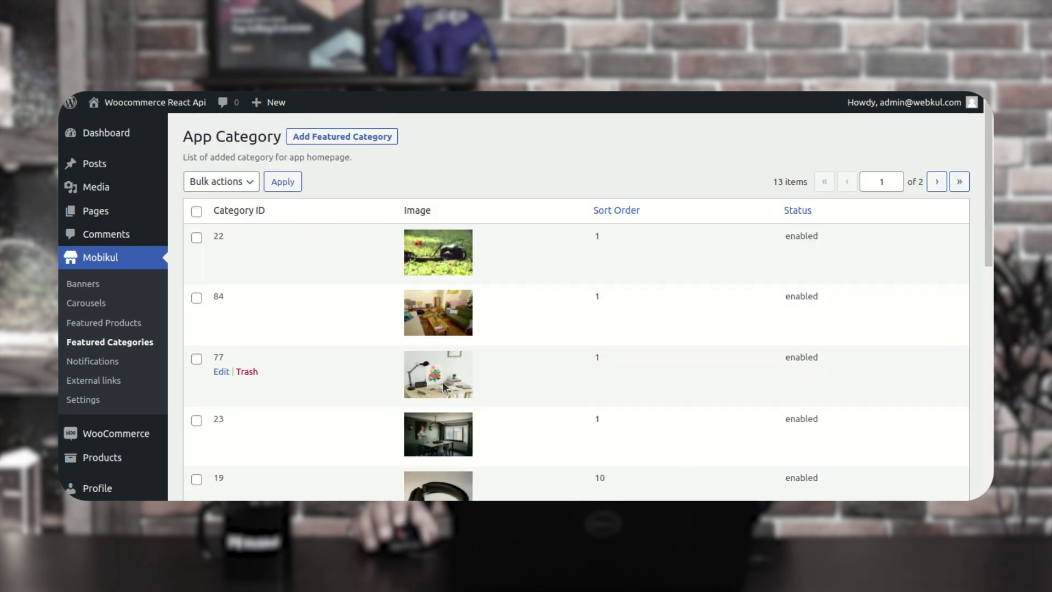
scroll(629, 278, down, 1)
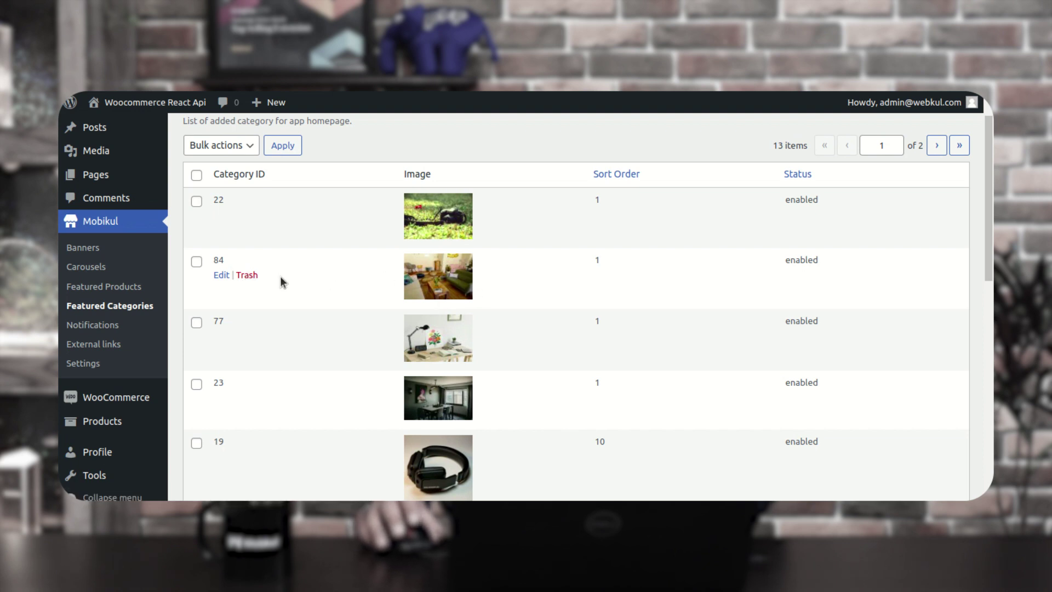
Review featured categories 84, 77, 22 and 23, then go to Mobikul Notifications.
click(221, 276)
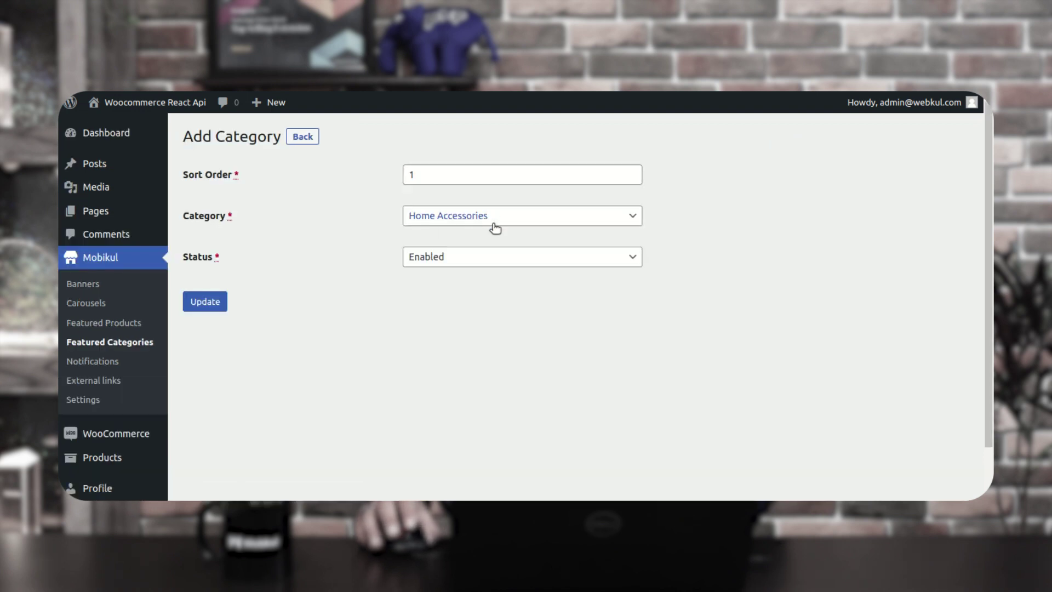
key(alt+Left)
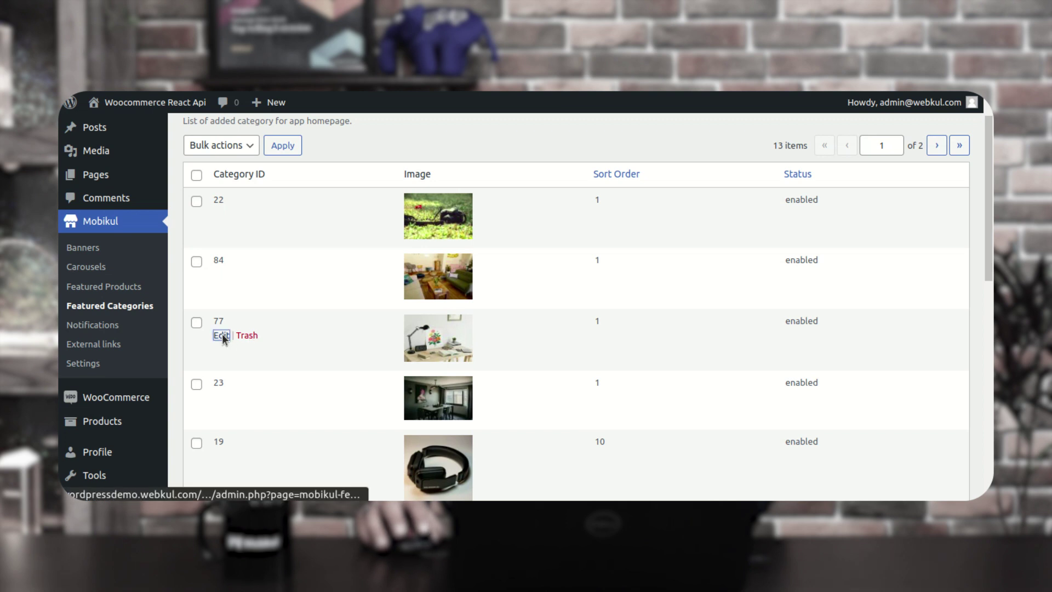
click(221, 334)
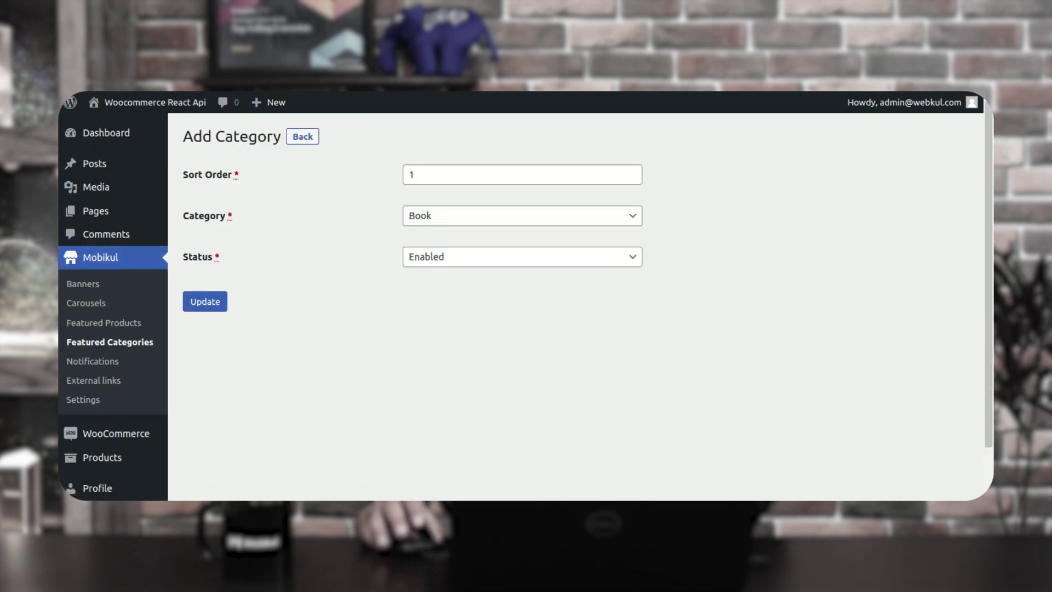
key(alt+Left)
click(220, 216)
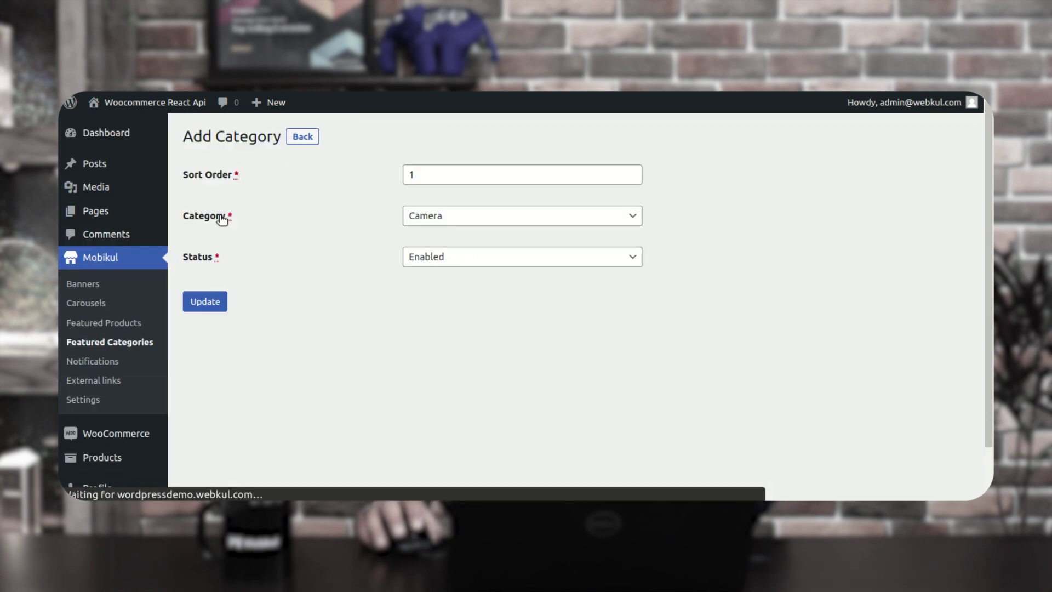
key(alt+Left)
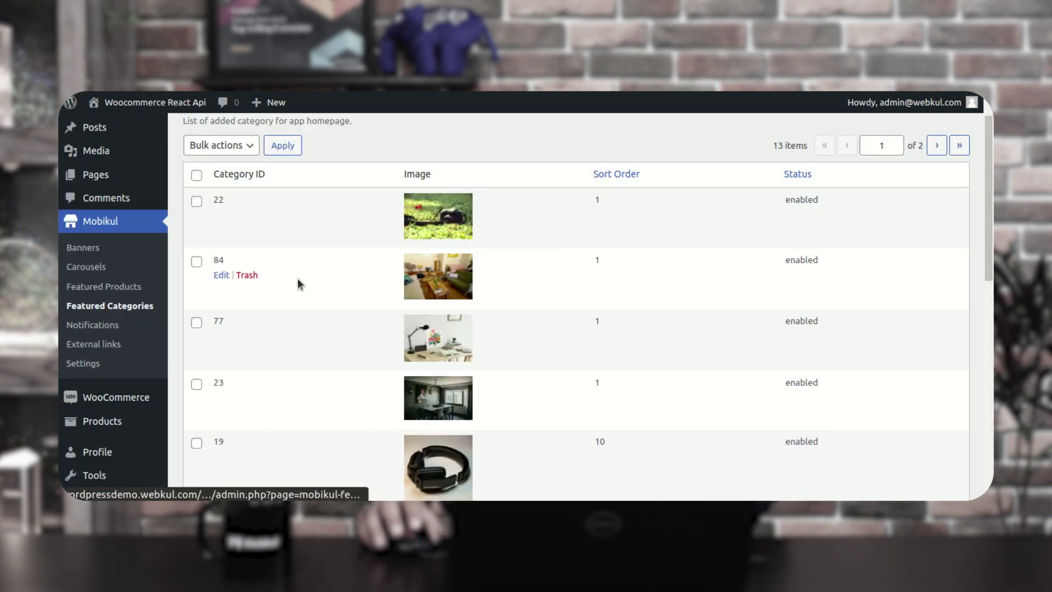
click(221, 400)
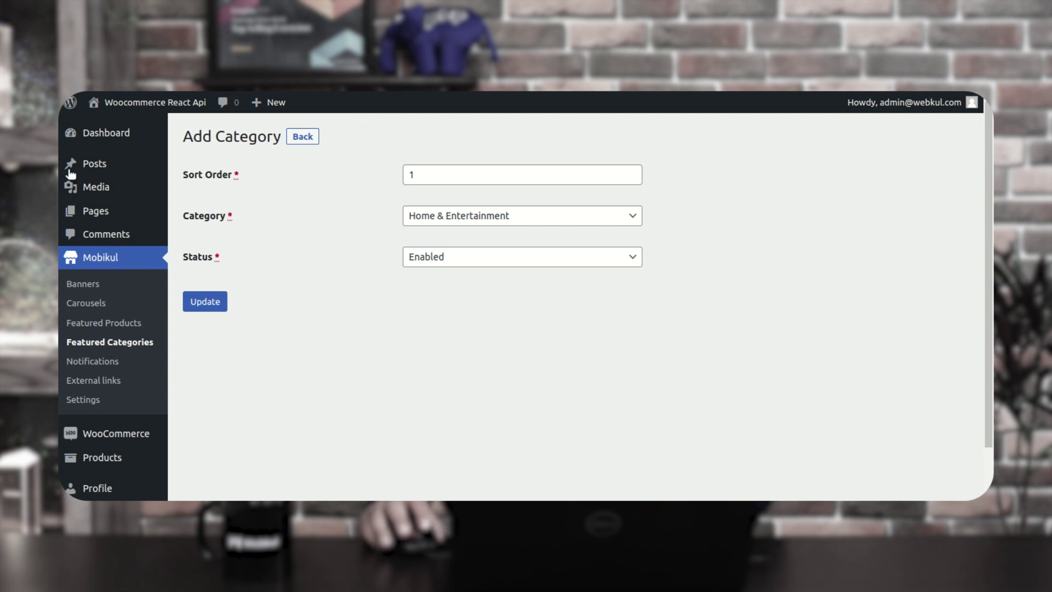
click(119, 368)
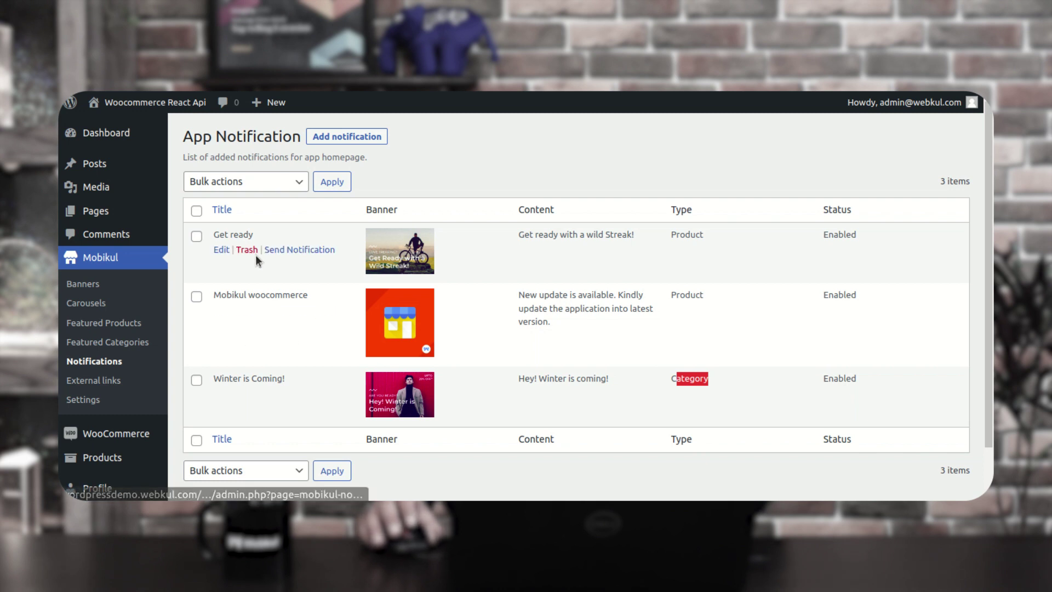
Look over the three existing notifications and open a blank Add Notification form.
mouse_move(266, 235)
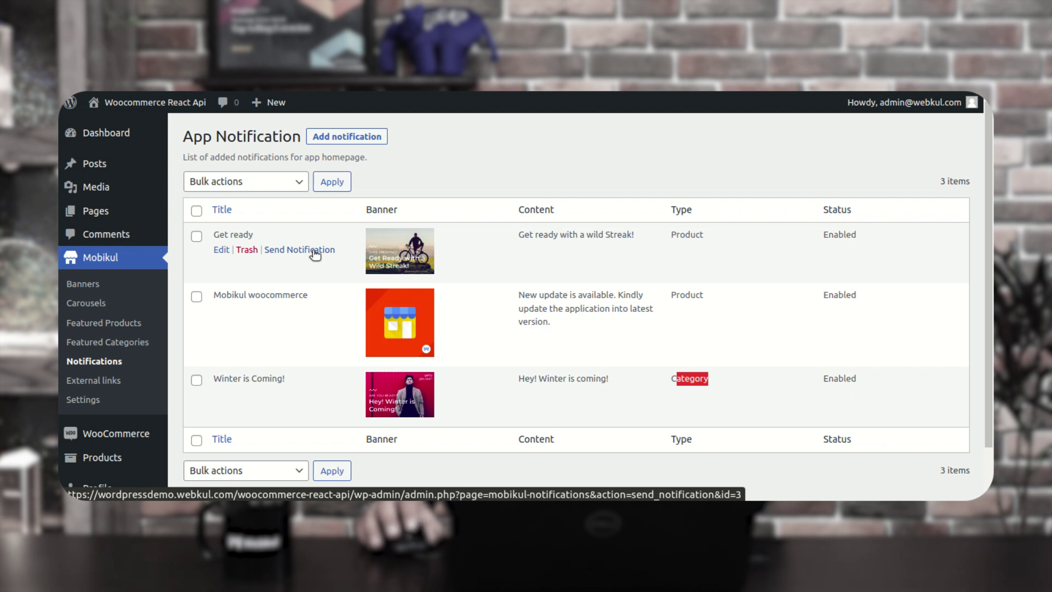
mouse_move(266, 296)
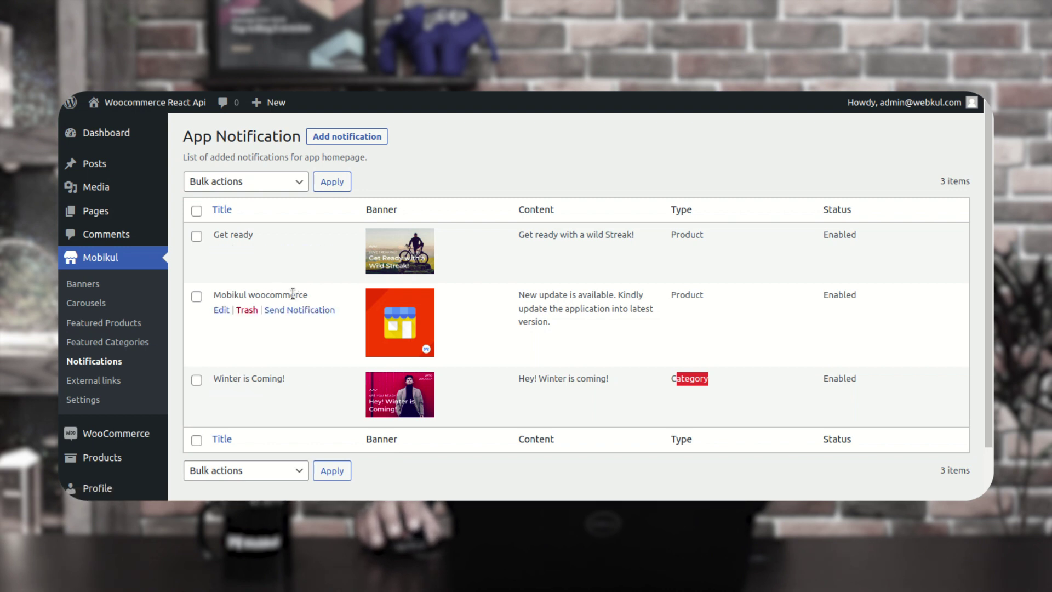
click(347, 139)
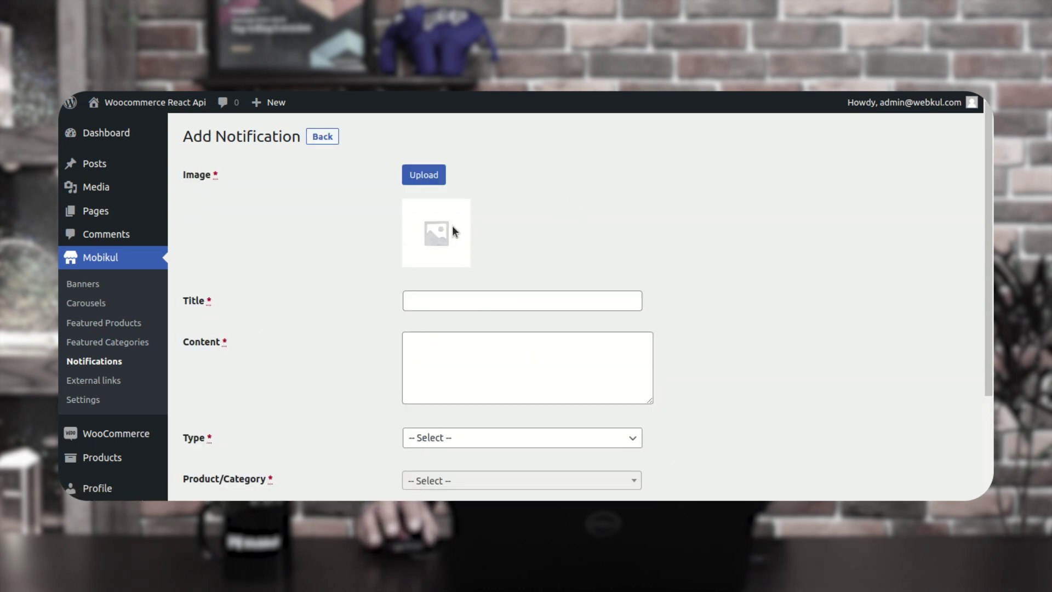
Enter 'test notification' as both the notification title and content.
click(435, 300)
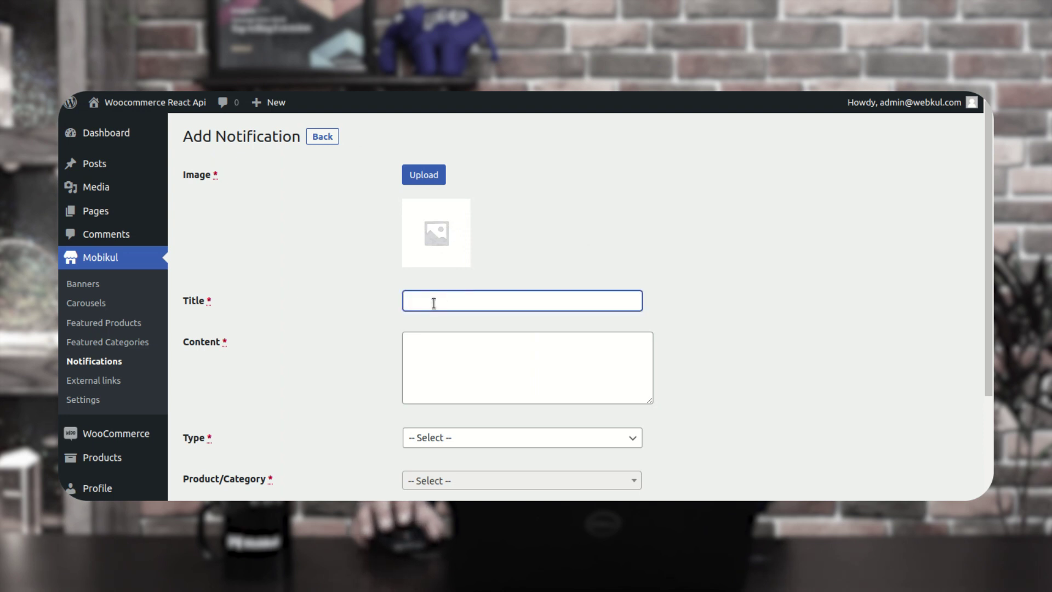
text(test)
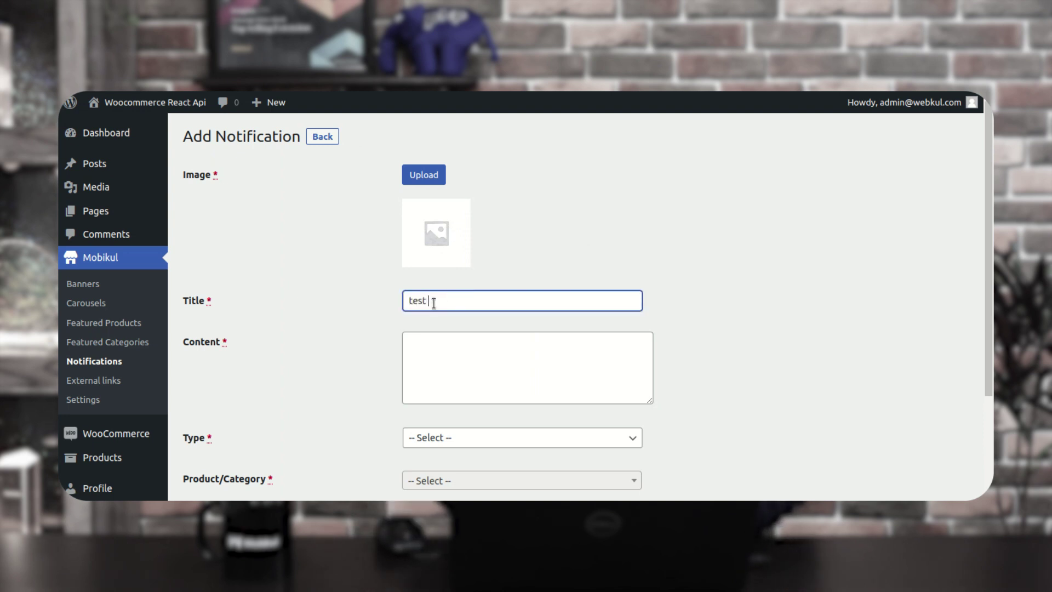
text( notificati)
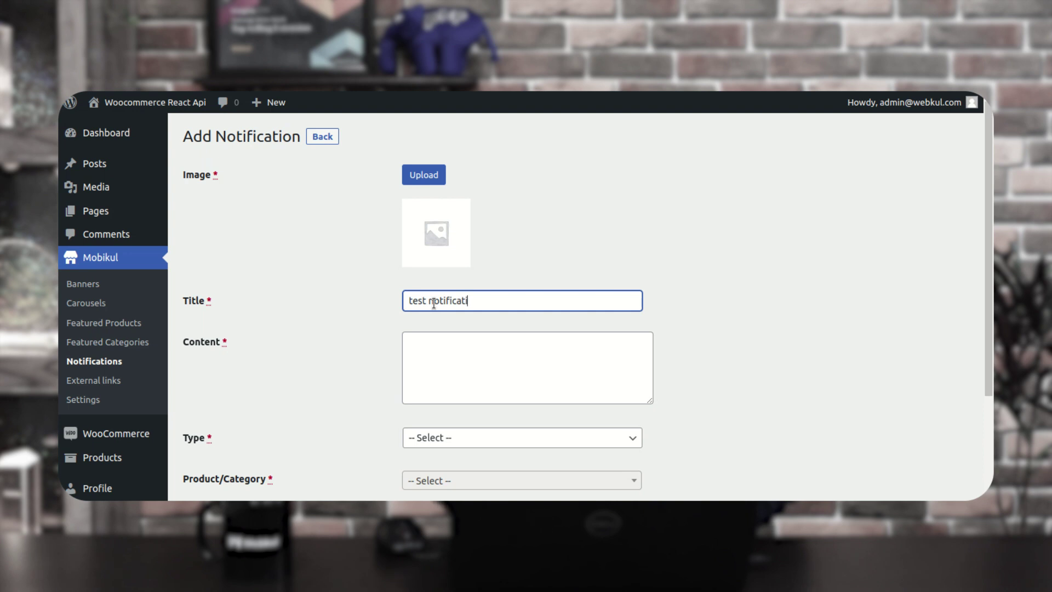
triple_click(434, 301)
key(ctrl+c)
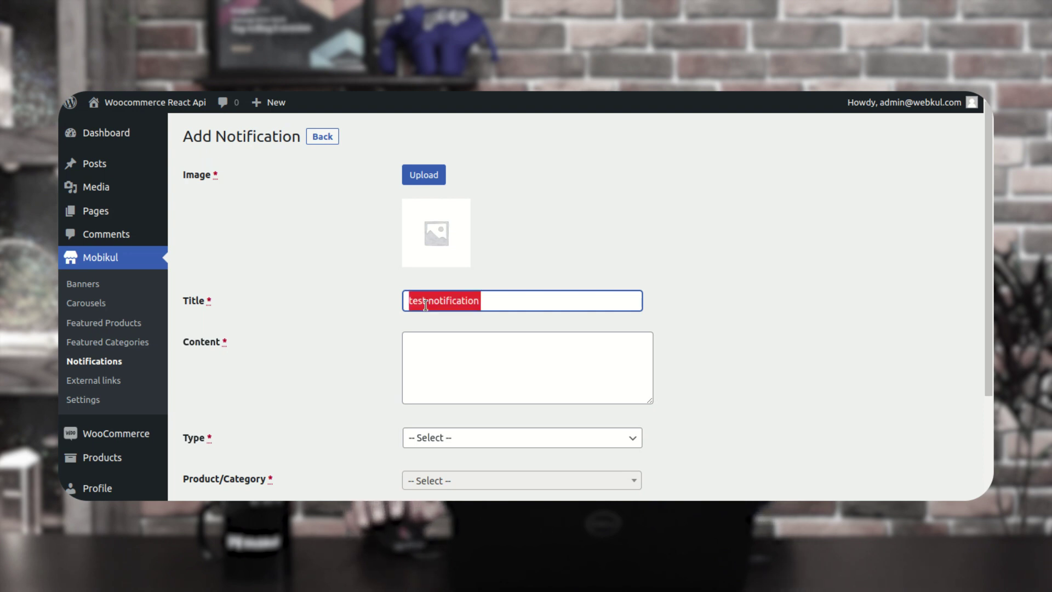
click(422, 362)
key(ctrl+v)
scroll(438, 361, down, 2)
Set the notification type to Category targeting Book, replacing an initial Product choice.
click(470, 365)
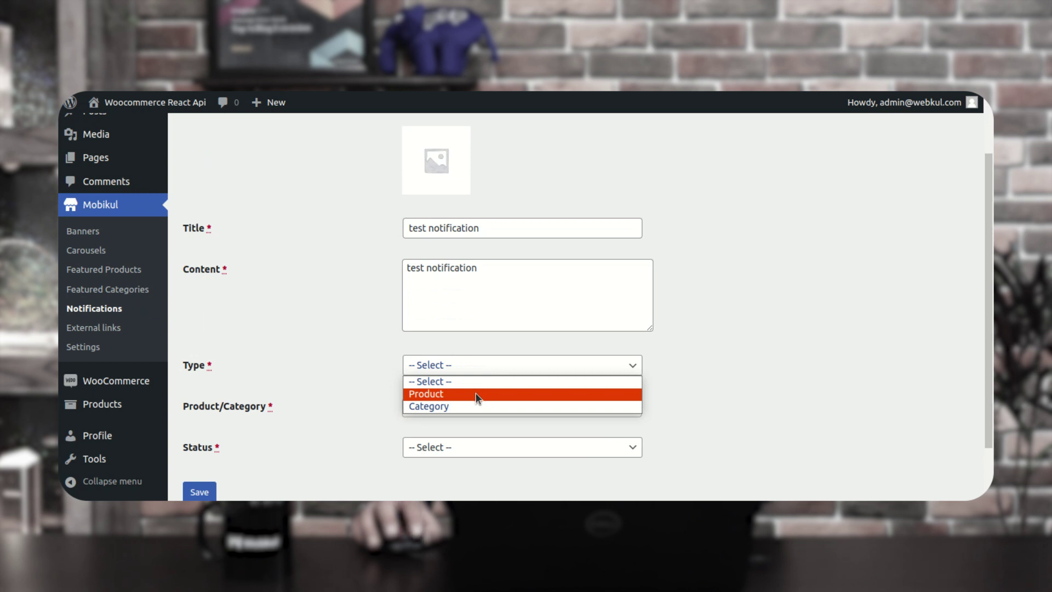
click(475, 393)
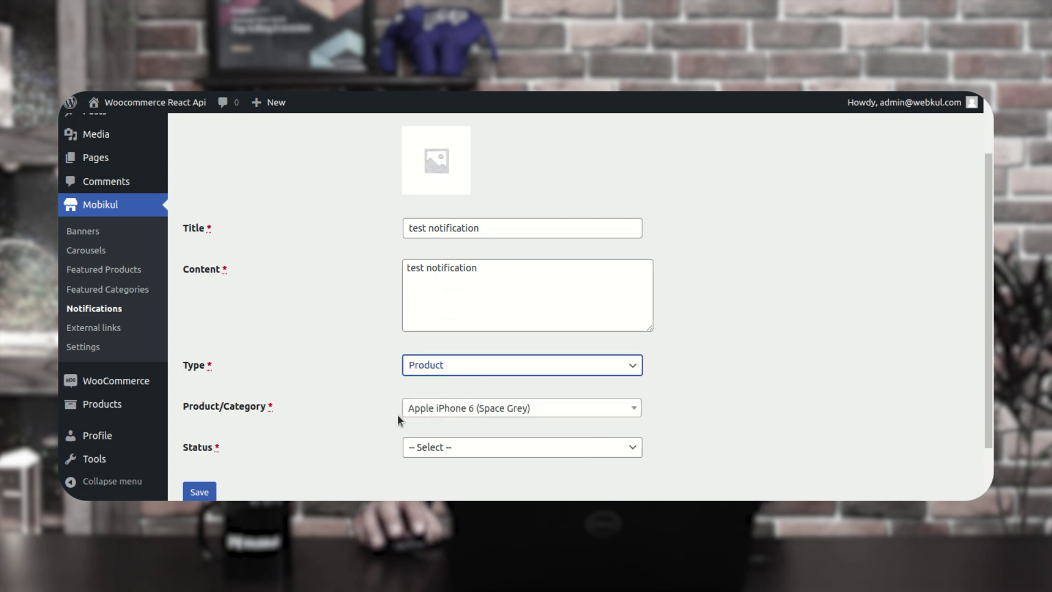
click(456, 410)
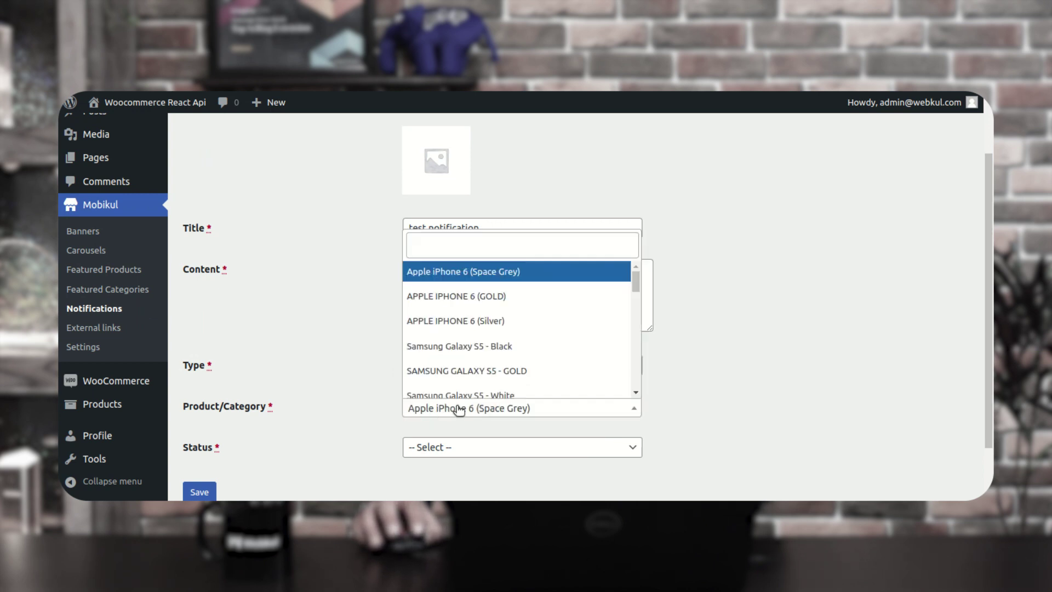
click(459, 346)
click(514, 371)
click(474, 407)
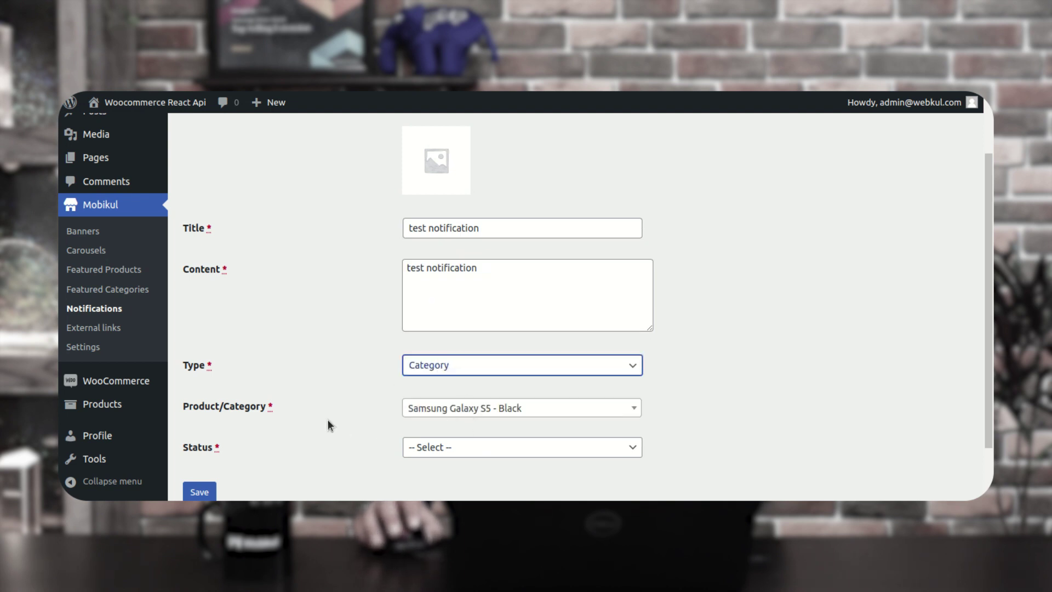
click(456, 408)
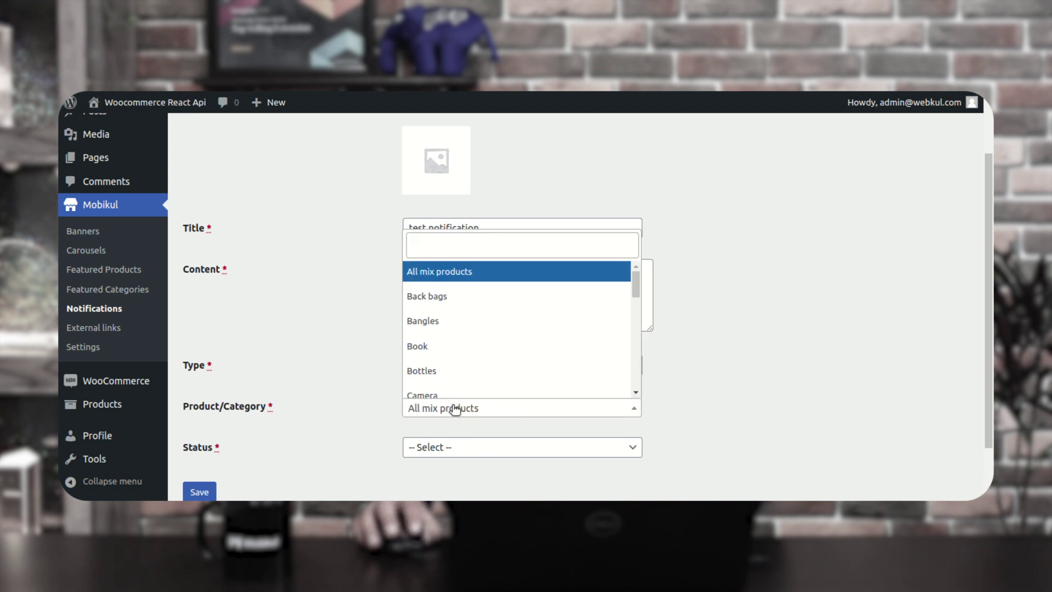
click(465, 357)
Set the notification status to Enabled and review the completed form.
scroll(679, 425, down, 2)
click(450, 386)
click(452, 414)
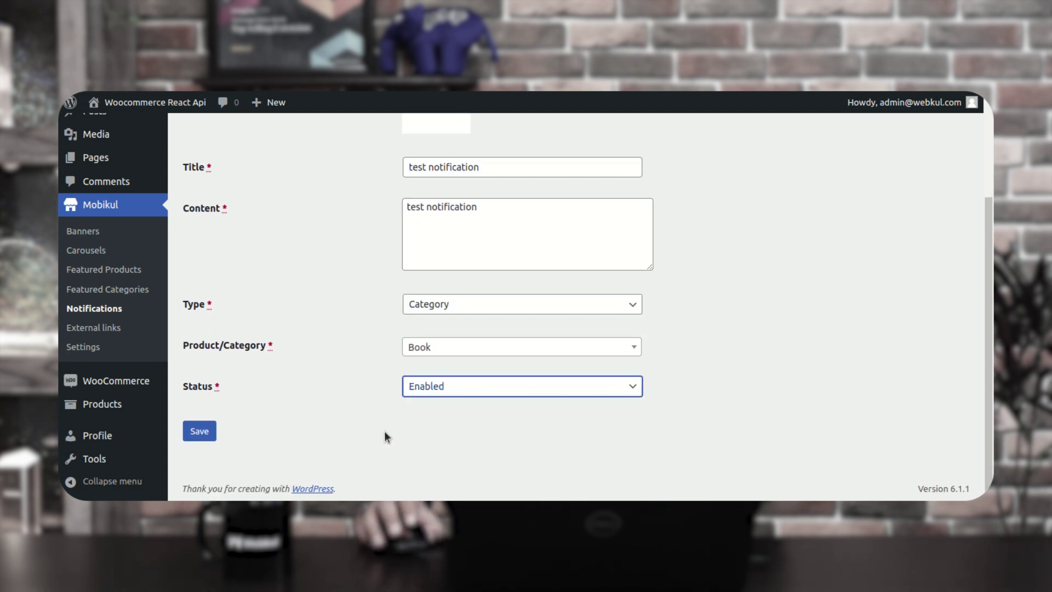
scroll(278, 432, up, 4)
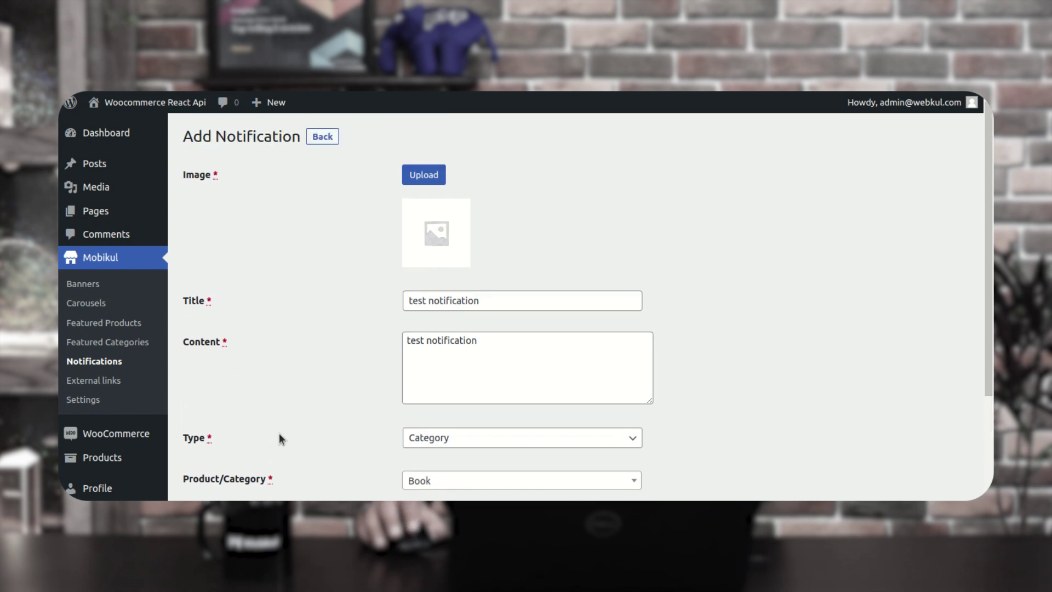
scroll(279, 433, down, 4)
scroll(263, 433, up, 2)
scroll(257, 438, down, 1)
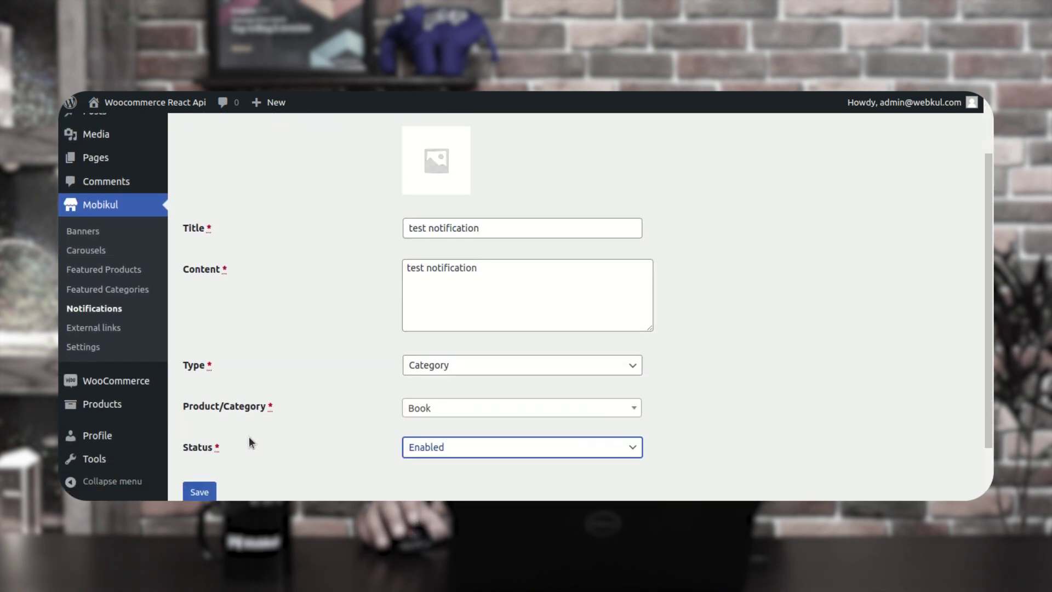
scroll(362, 413, up, 2)
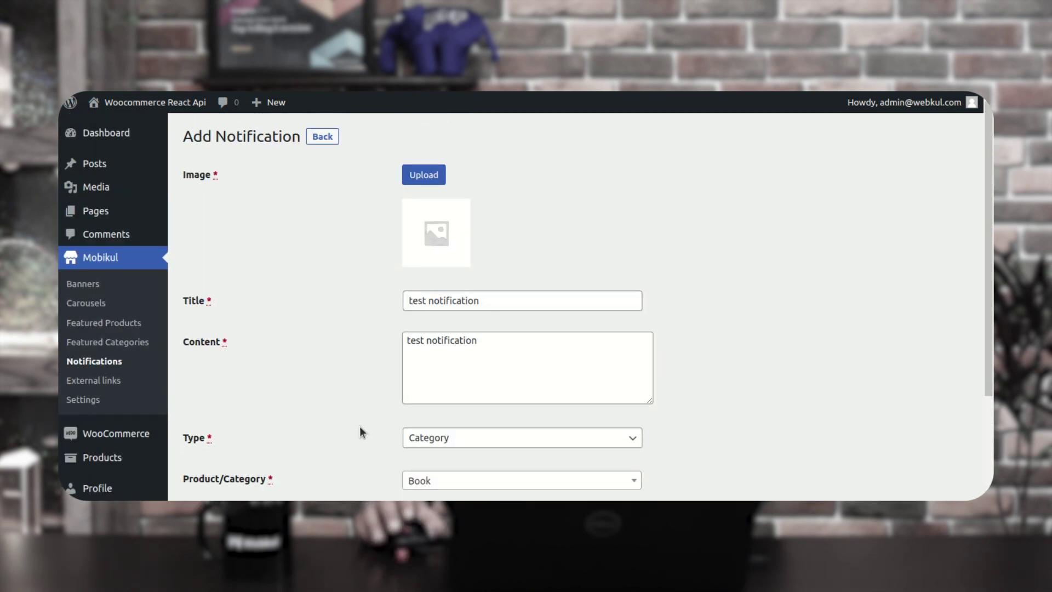